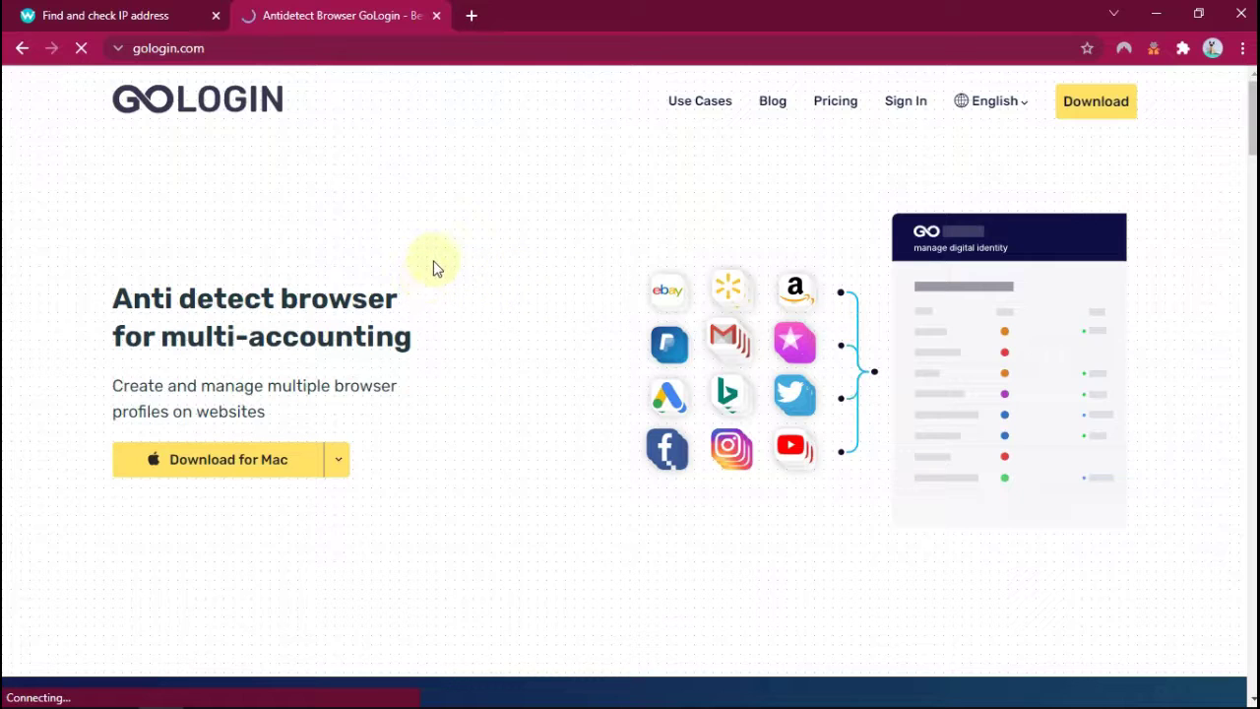
- Open GoLogin's account creation form from its sign-in page
{"action": "left_click", "coordinate": [347, 469]}
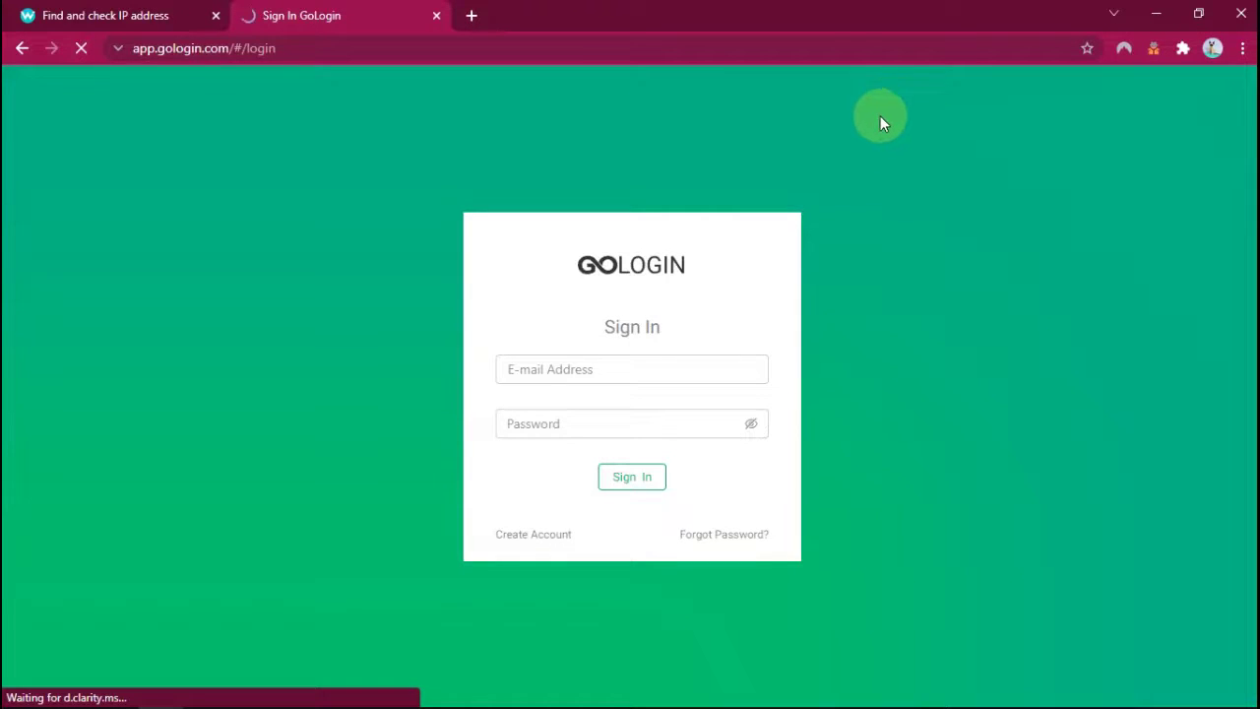
{"action": "left_click", "coordinate": [517, 545]}
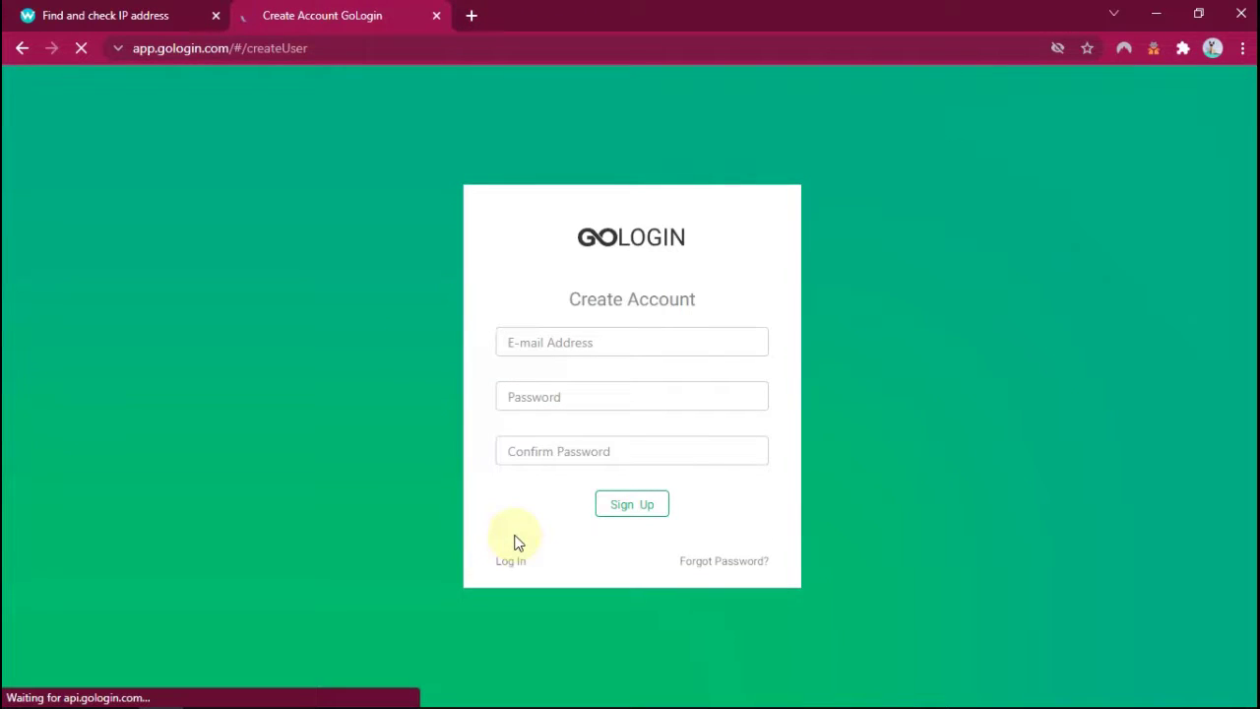
{"action": "left_click", "coordinate": [583, 341]}
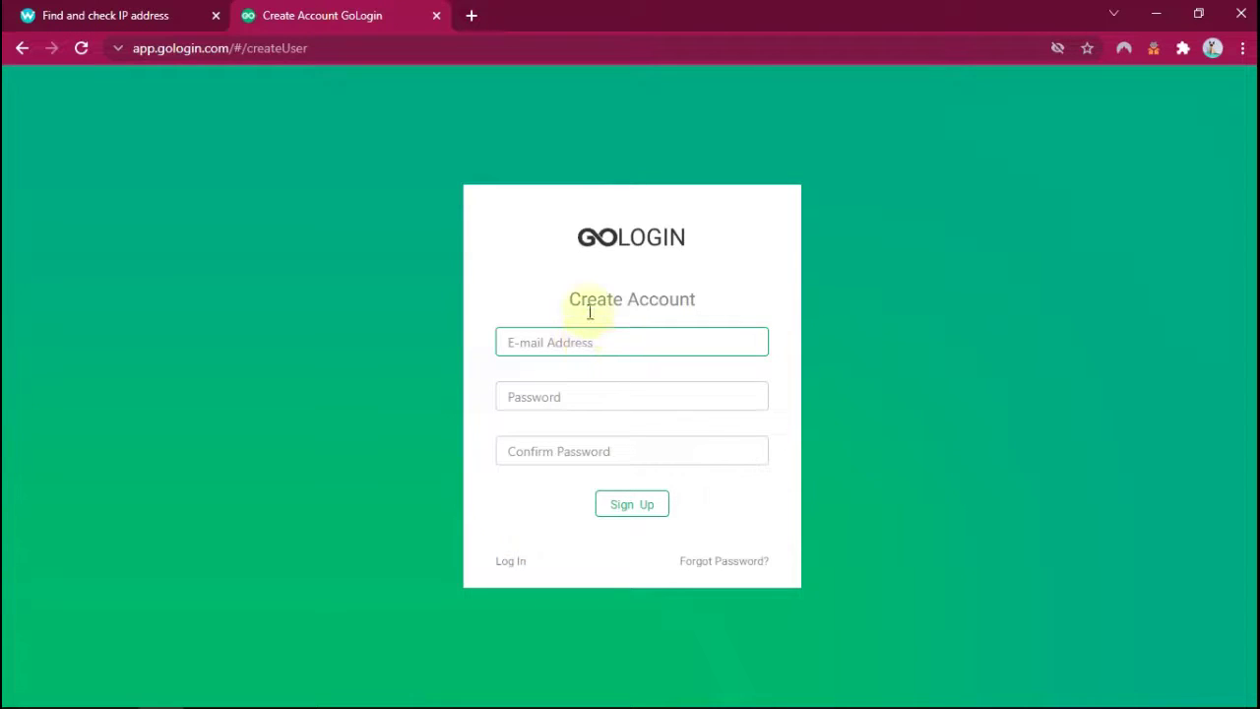
- Search the web for tempmail in a new browser tab and open the tempmail.net site
{"action": "left_click", "coordinate": [472, 16]}
{"action": "type", "text": "temp"}
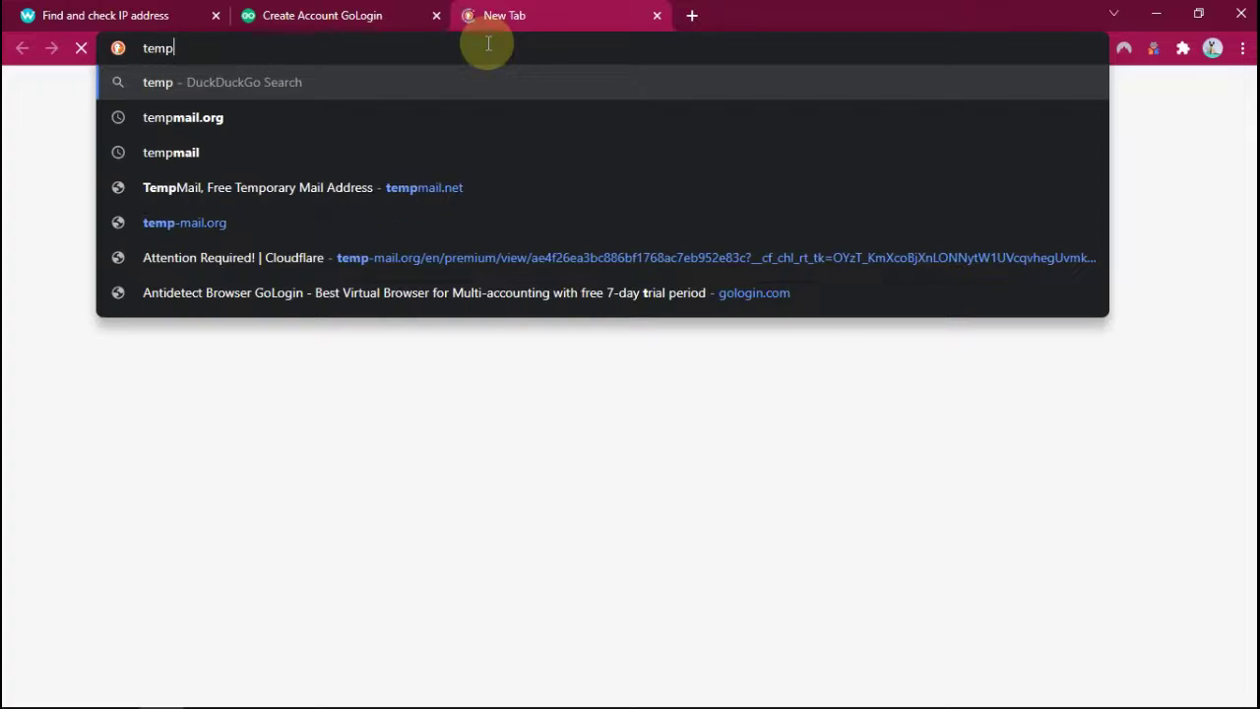
{"action": "type", "text": "mail"}
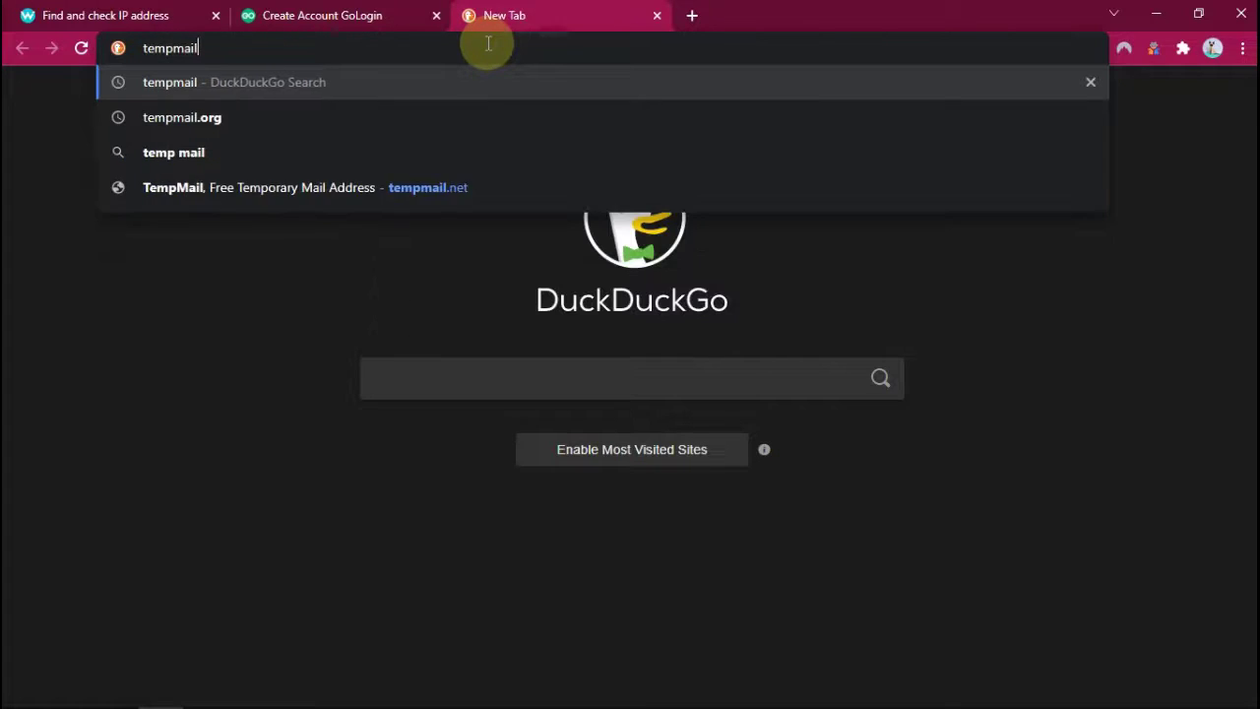
{"action": "key", "text": "Return"}
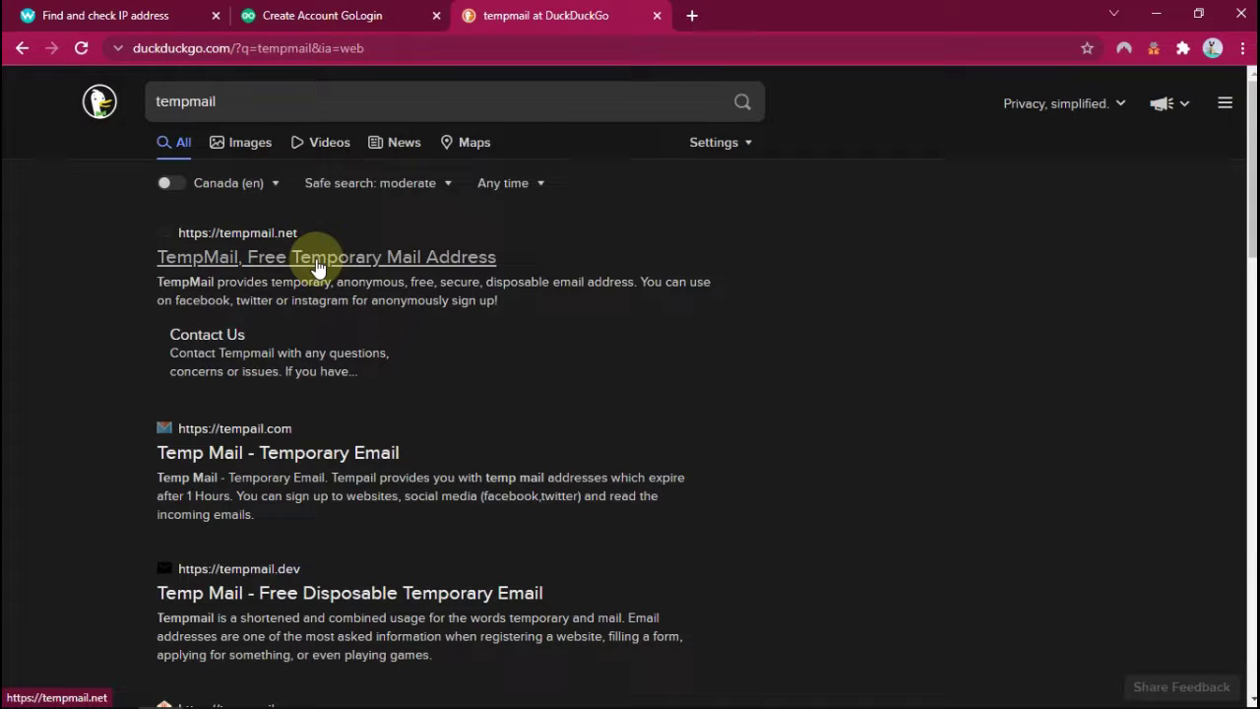
{"action": "left_click", "coordinate": [320, 257]}
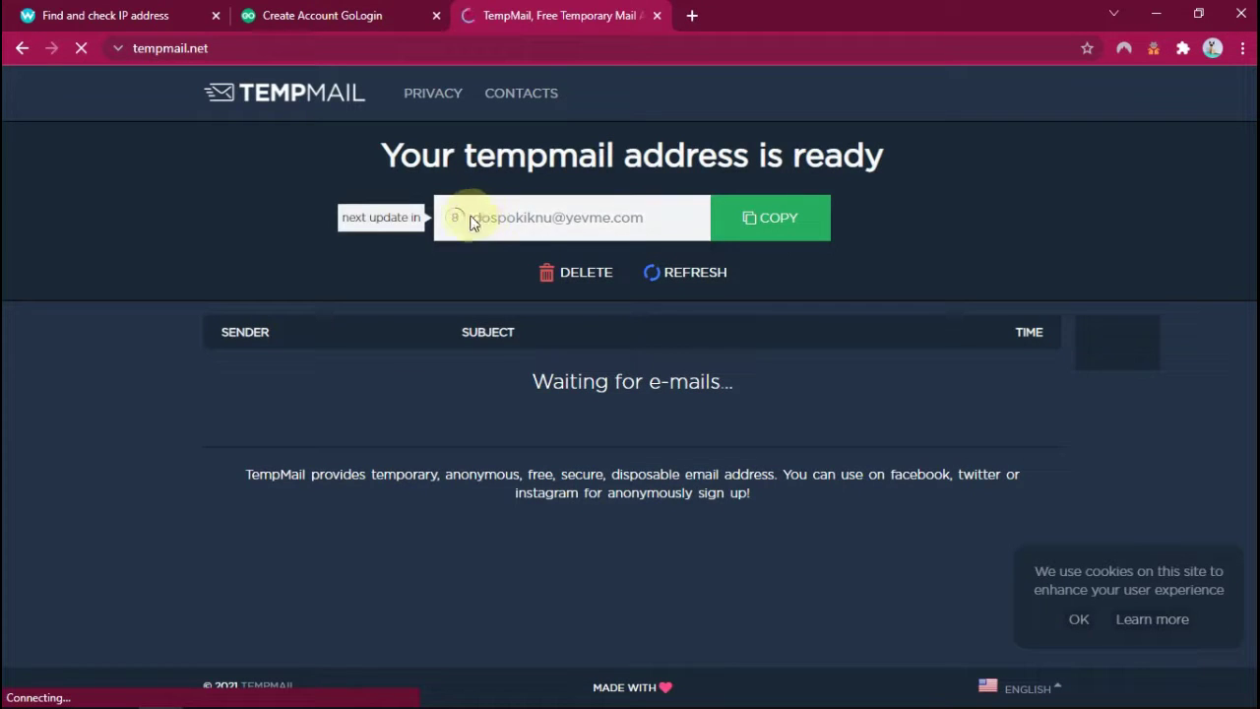
- Copy the temporary e-mail address from TempMail and paste it as the e-mail in GoLogin's Create Account form
{"action": "left_click", "coordinate": [504, 225]}
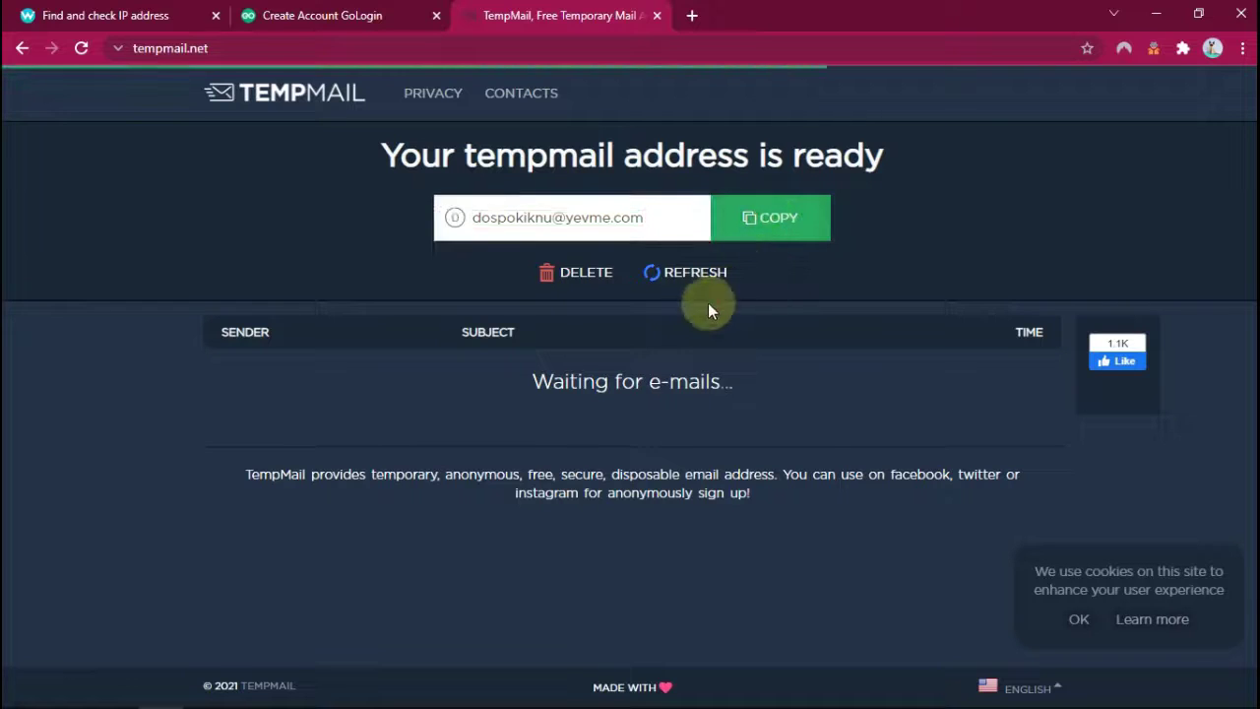
{"action": "left_click", "coordinate": [771, 230]}
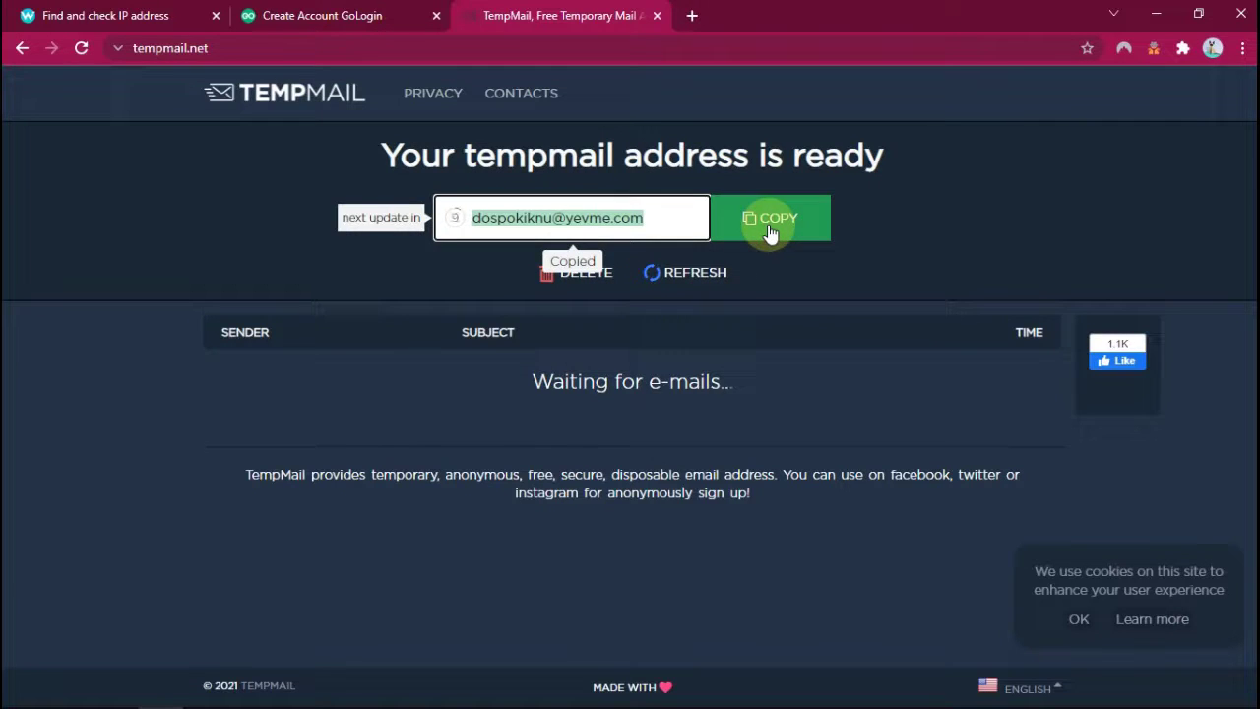
{"action": "left_click", "coordinate": [322, 14]}
{"action": "left_click", "coordinate": [562, 344]}
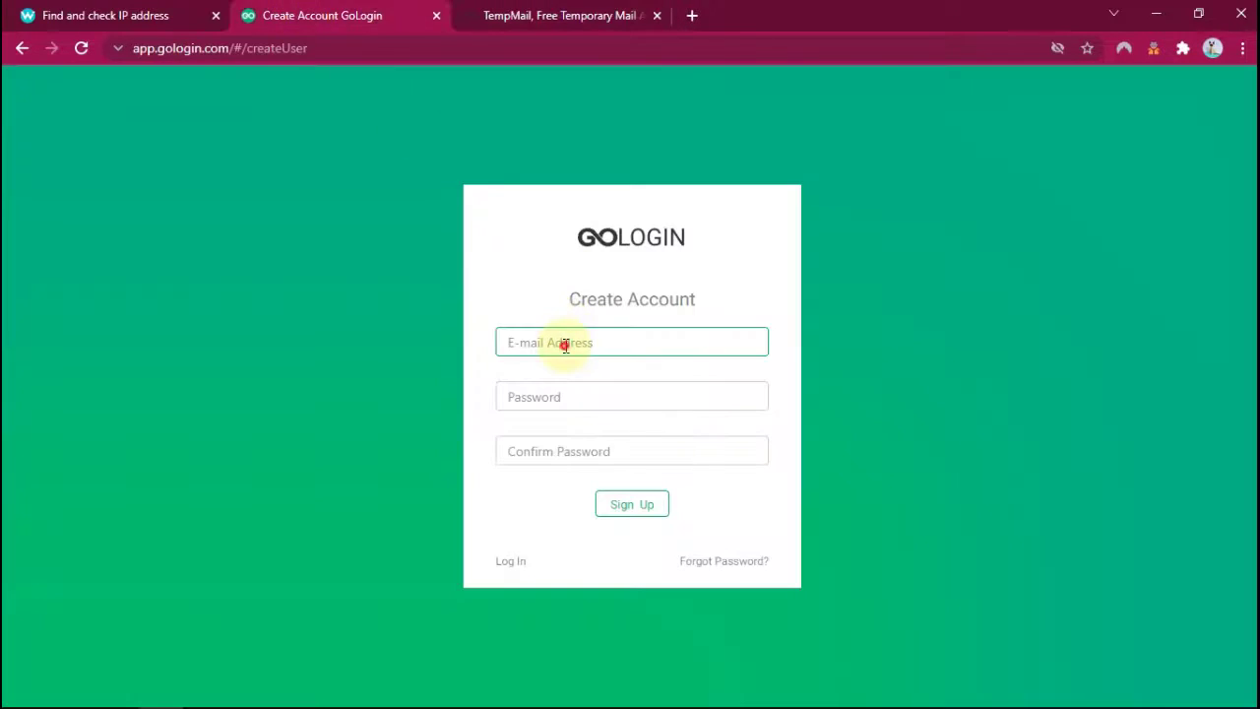
{"action": "right_click", "coordinate": [564, 346]}
{"action": "left_click", "coordinate": [613, 492]}
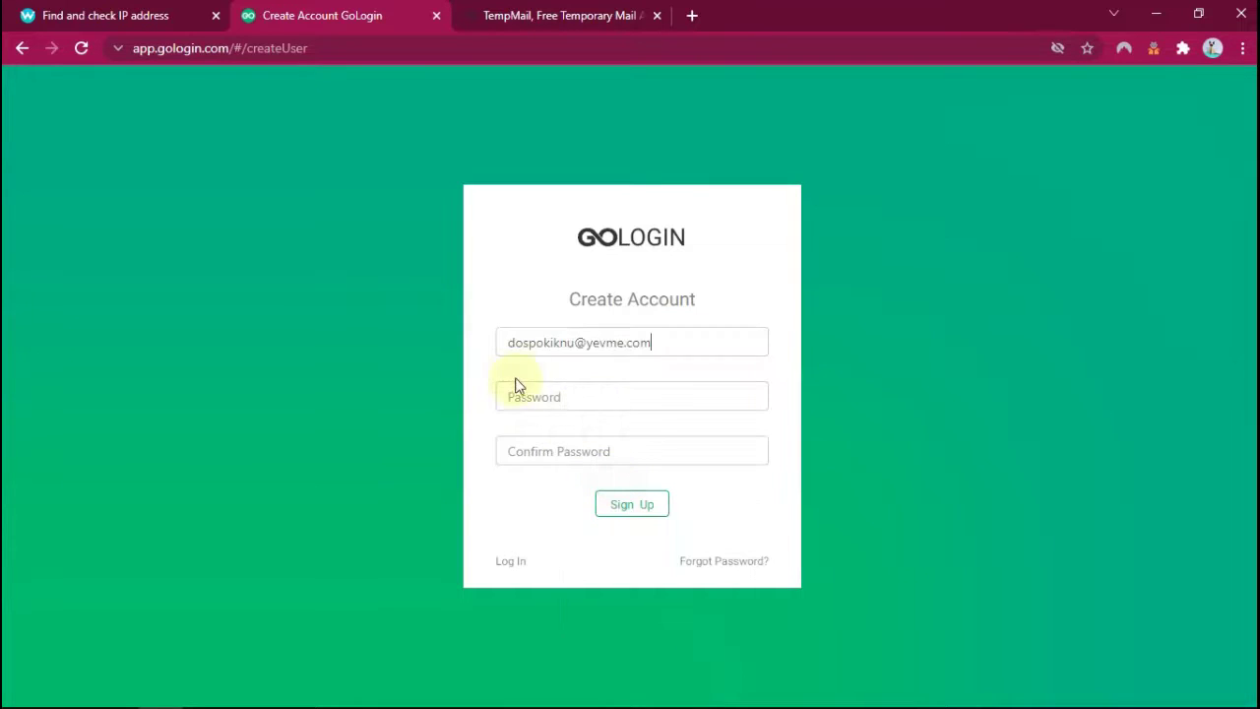
- Enter and confirm the account password and sign up for the GoLogin account
{"action": "left_click", "coordinate": [576, 399]}
{"action": "type", "text": "•"}
{"action": "left_click", "coordinate": [567, 440]}
{"action": "type", "text": "•"}
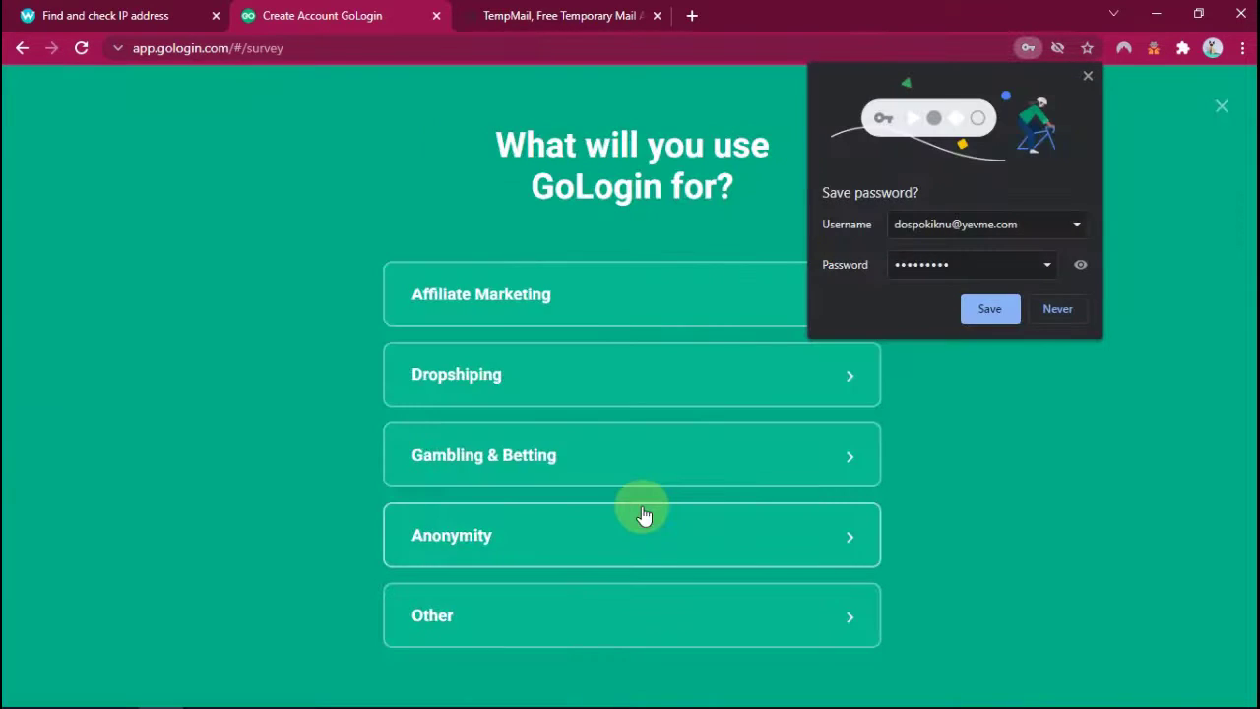
- Decline saving the password in the browser and choose Anonymity as the intended use of GoLogin
{"action": "left_click", "coordinate": [1069, 317]}
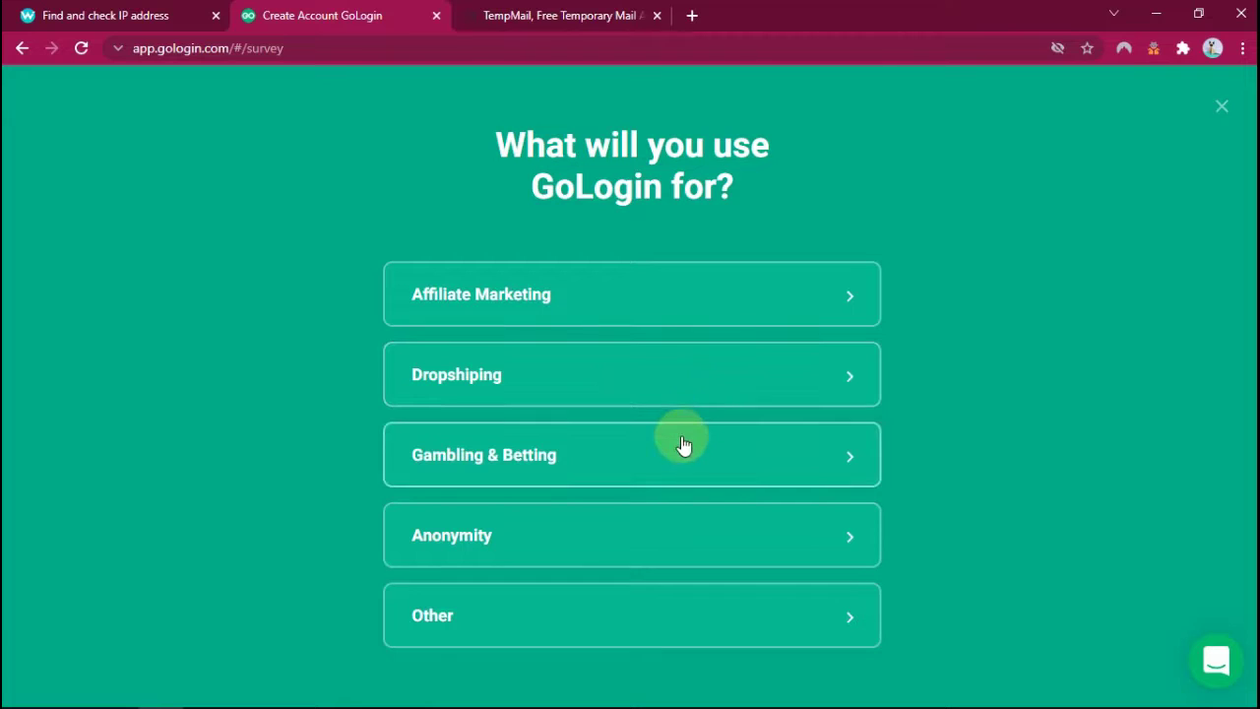
{"action": "left_click", "coordinate": [485, 553]}
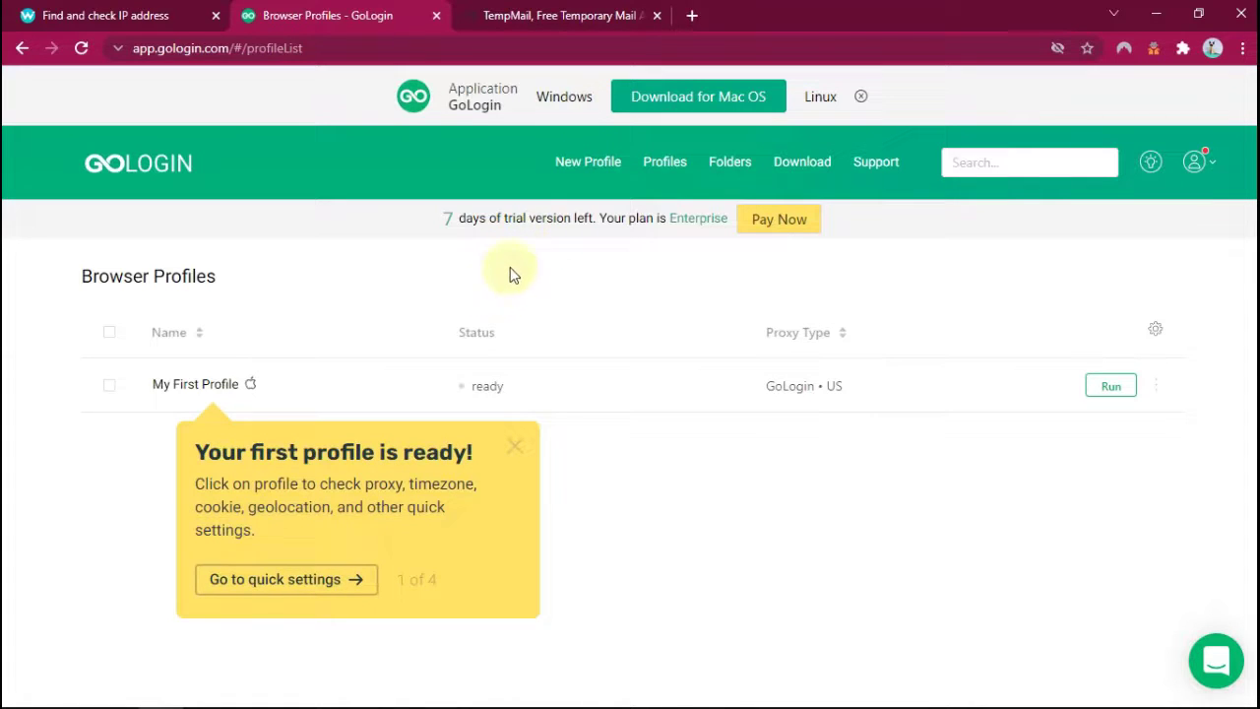
- Verify the account through GoLogin's confirmation message in the TempMail inbox, and close the old Browser Profiles page
{"action": "left_click", "coordinate": [558, 16]}
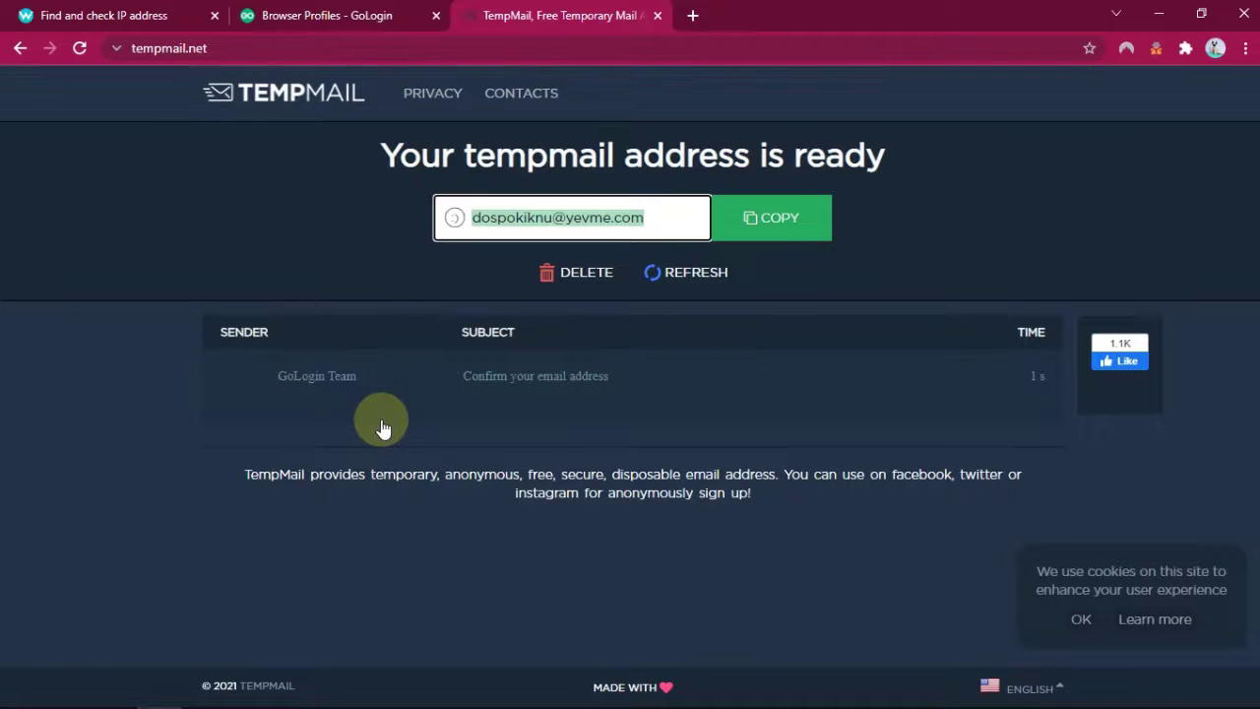
{"action": "left_click", "coordinate": [501, 379]}
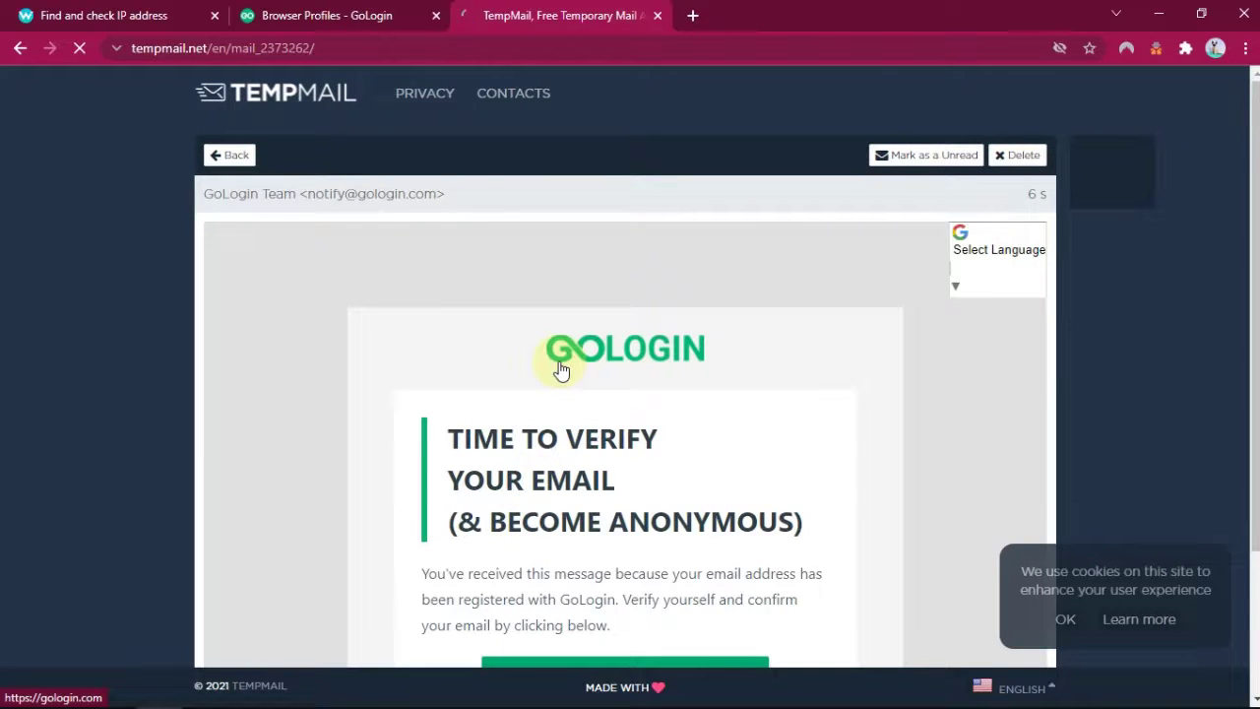
{"action": "scroll", "coordinate": [560, 369], "scroll_direction": "down", "scroll_amount": 2}
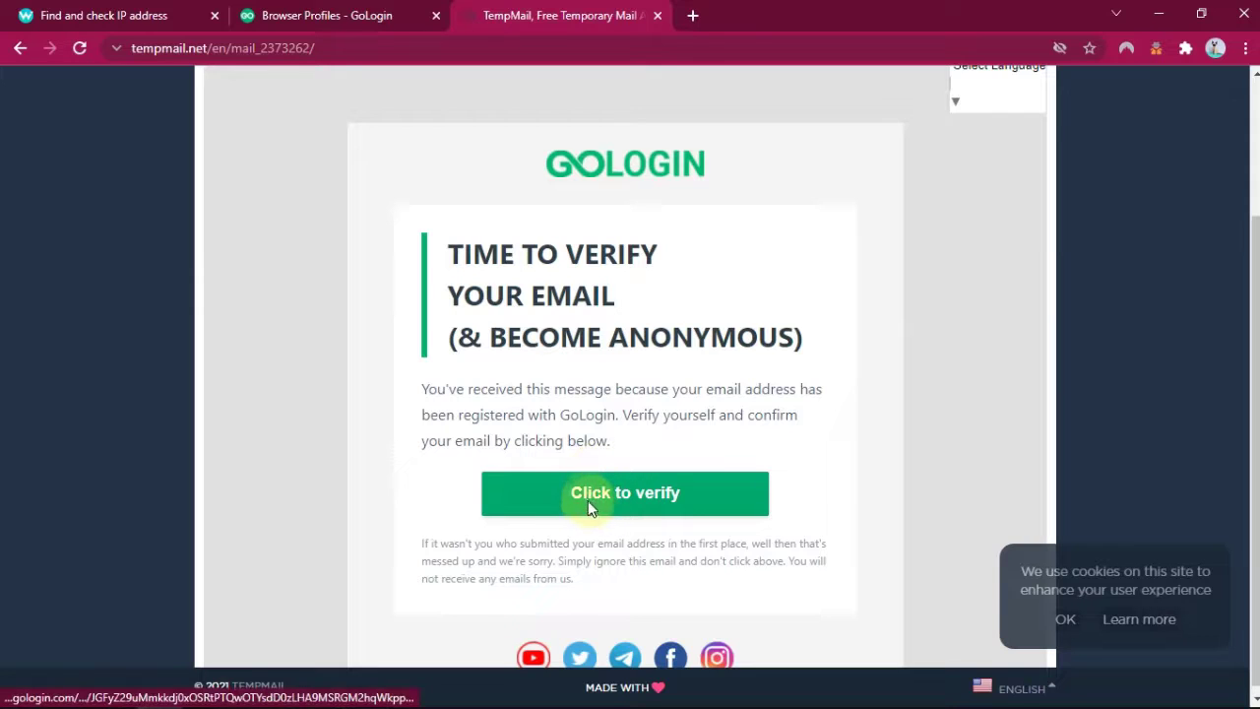
{"action": "left_click", "coordinate": [588, 503]}
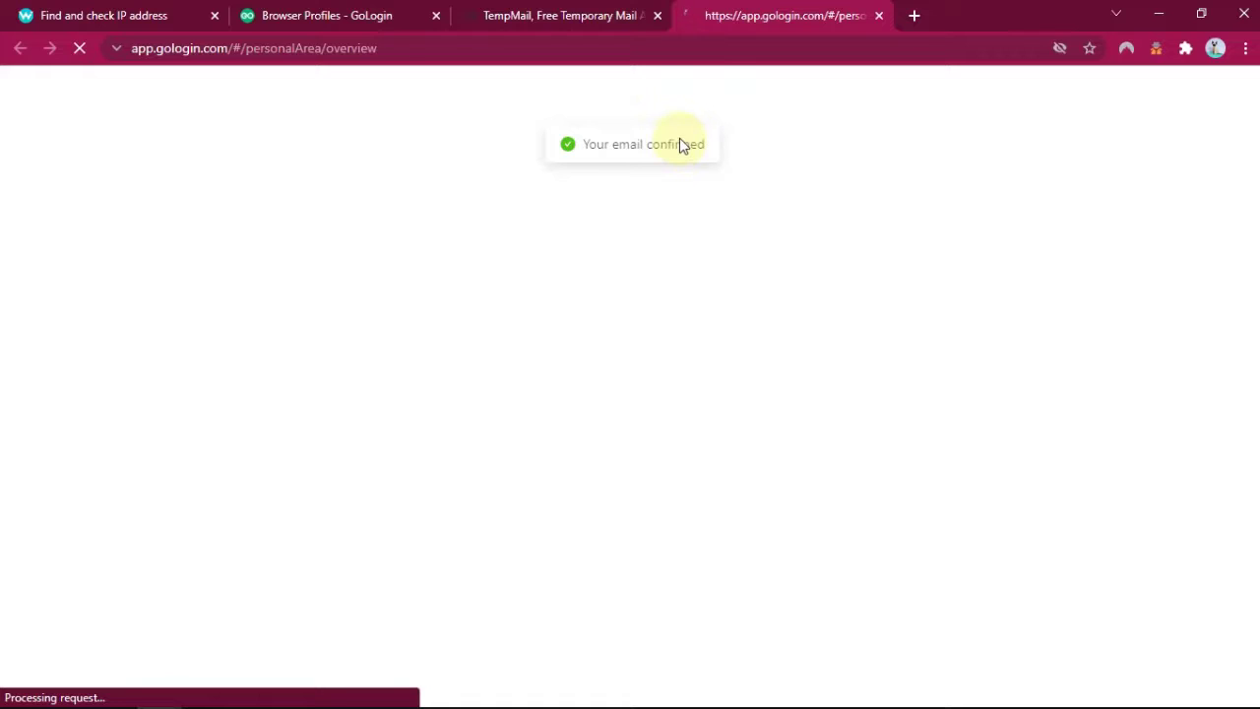
{"action": "left_click", "coordinate": [435, 17]}
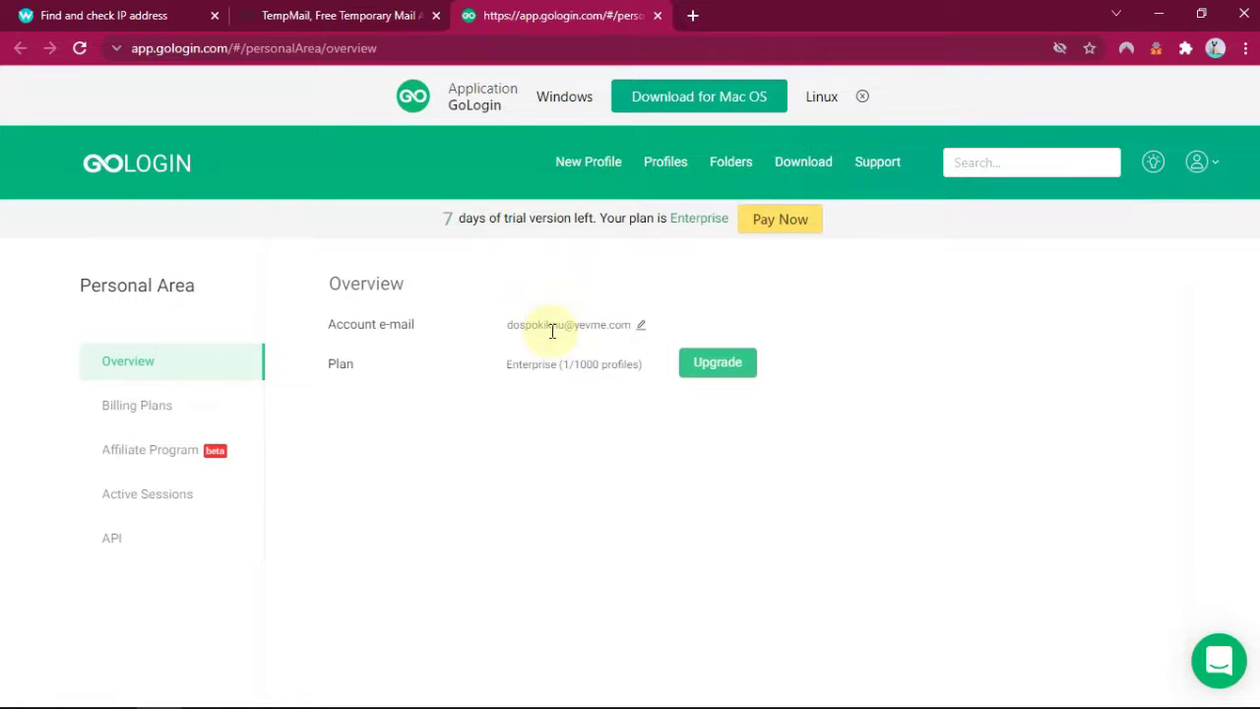
- Start a new browser profile and name it "Pengguna 1"
{"action": "left_click", "coordinate": [601, 169]}
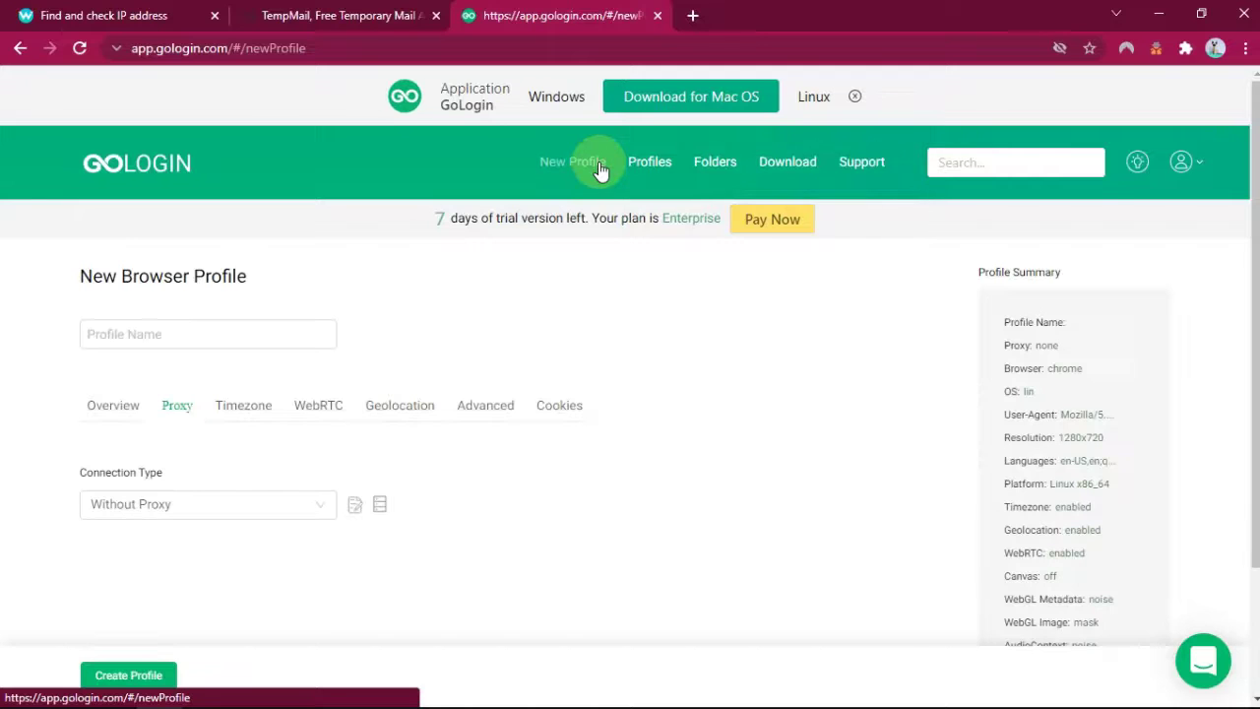
{"action": "left_click", "coordinate": [195, 335]}
{"action": "left_click", "coordinate": [193, 338]}
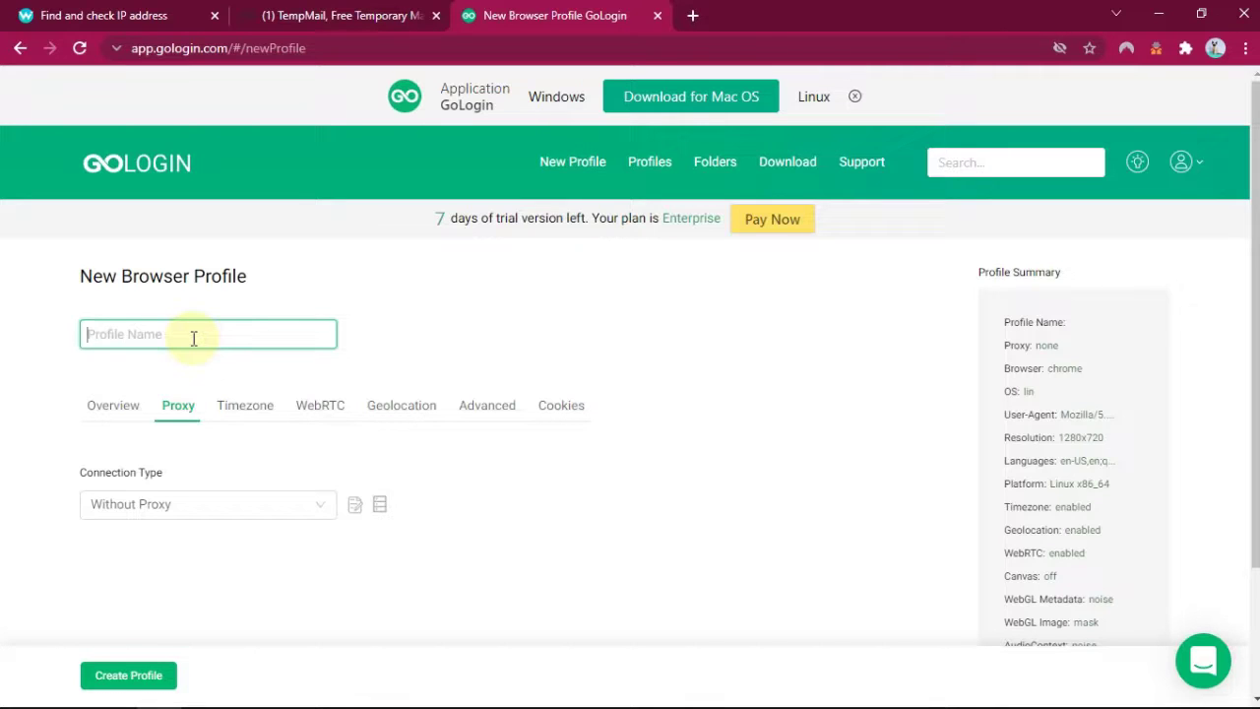
{"action": "type", "text": "Pengguna 1"}
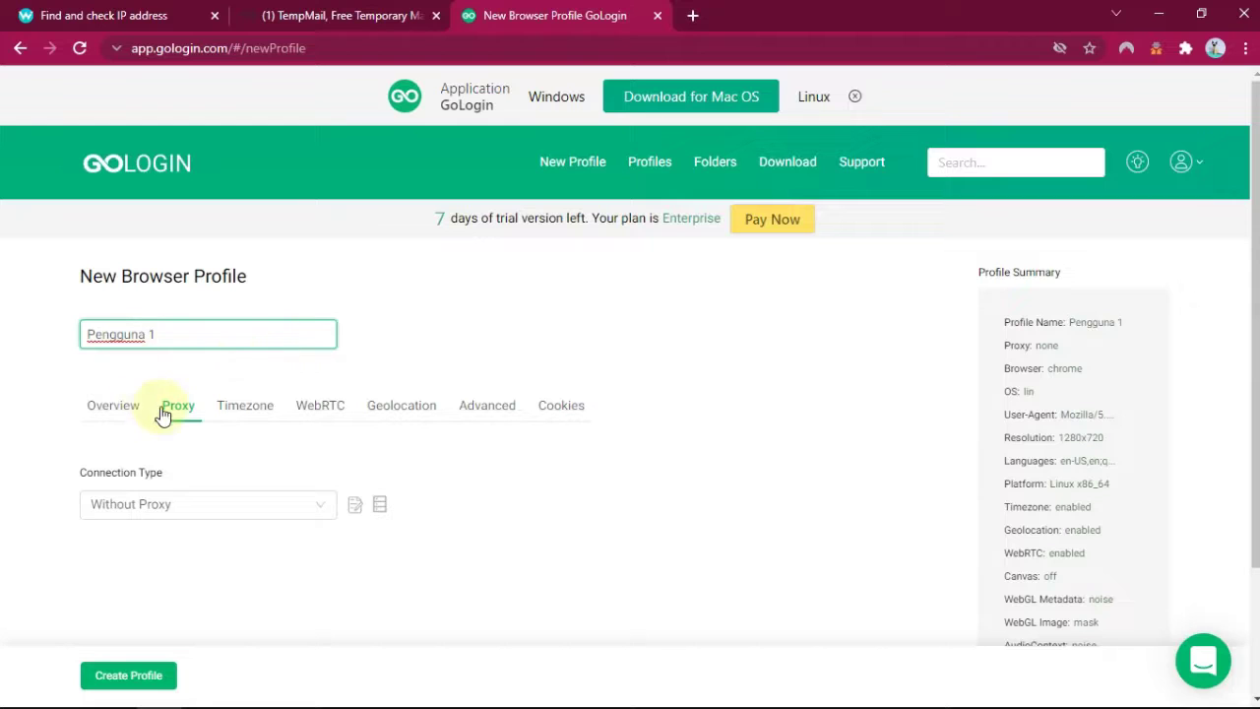
- Set the new profile's operating system to MacOS
{"action": "left_click", "coordinate": [113, 418]}
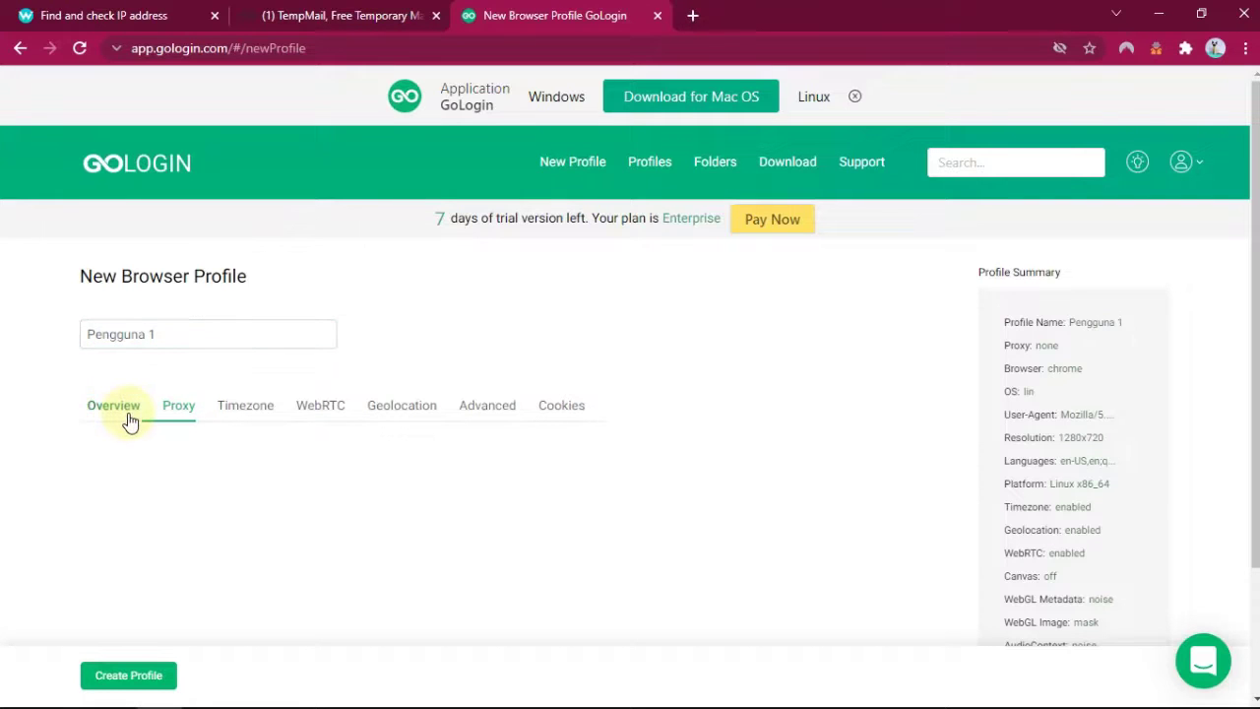
{"action": "scroll", "coordinate": [225, 474], "scroll_direction": "down", "scroll_amount": 1}
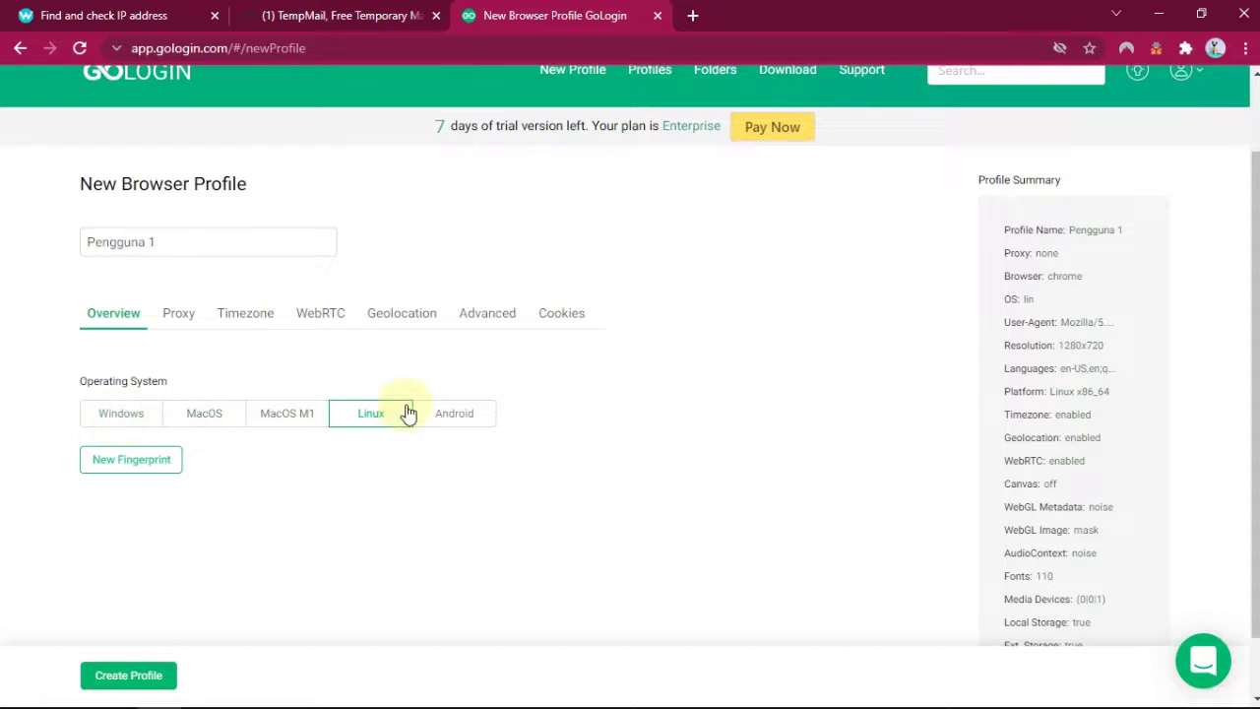
{"action": "left_click", "coordinate": [221, 421]}
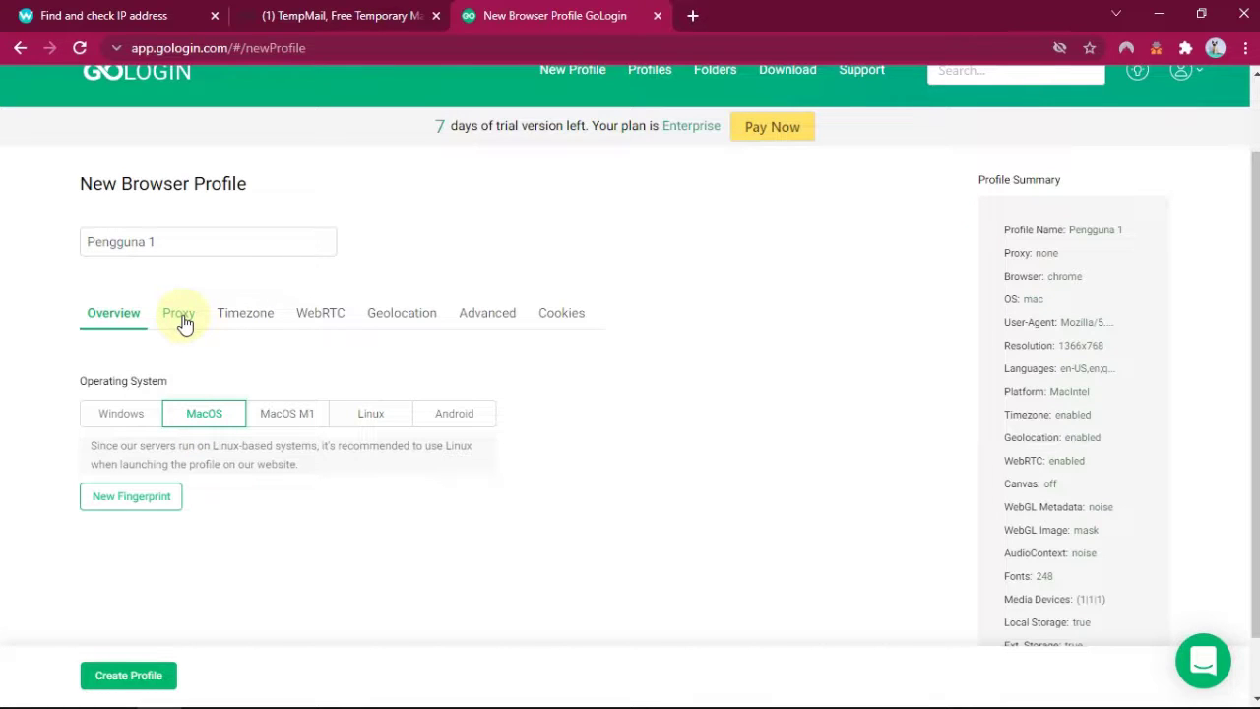
- Set the profile's connection type to Free Proxy with CA (Canada) as the country
{"action": "left_click", "coordinate": [180, 315]}
{"action": "left_click", "coordinate": [190, 415]}
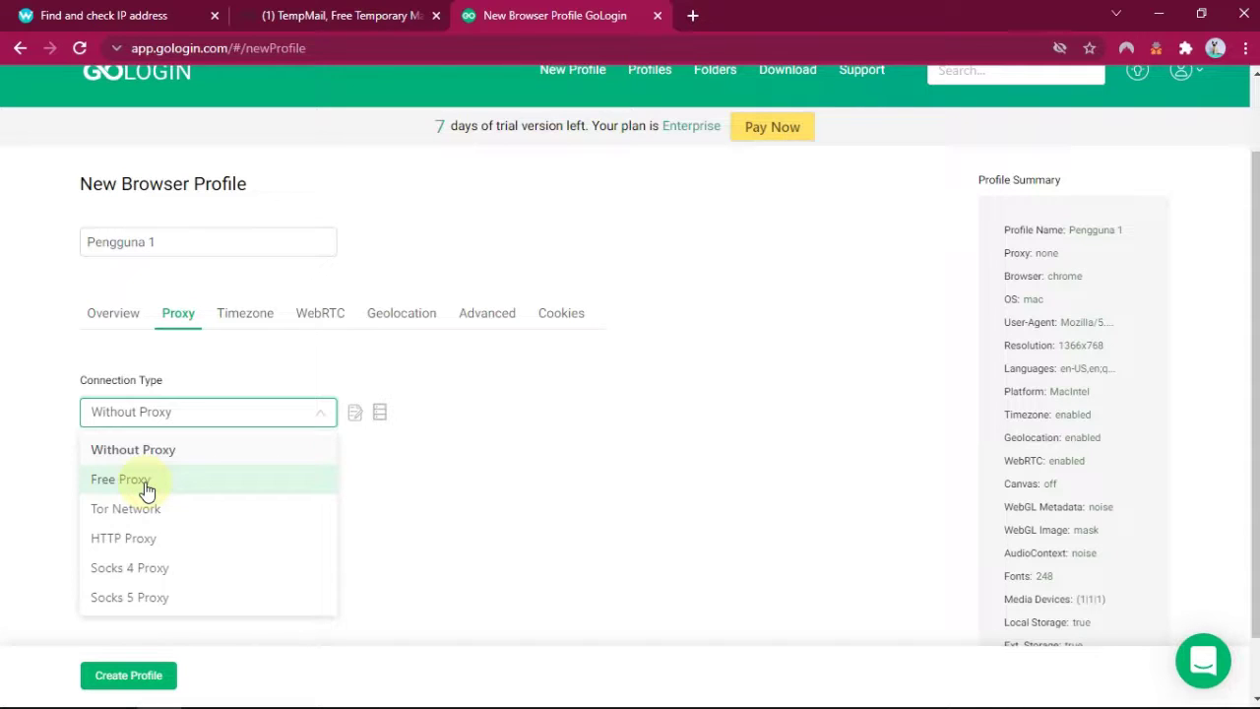
{"action": "left_click", "coordinate": [145, 482]}
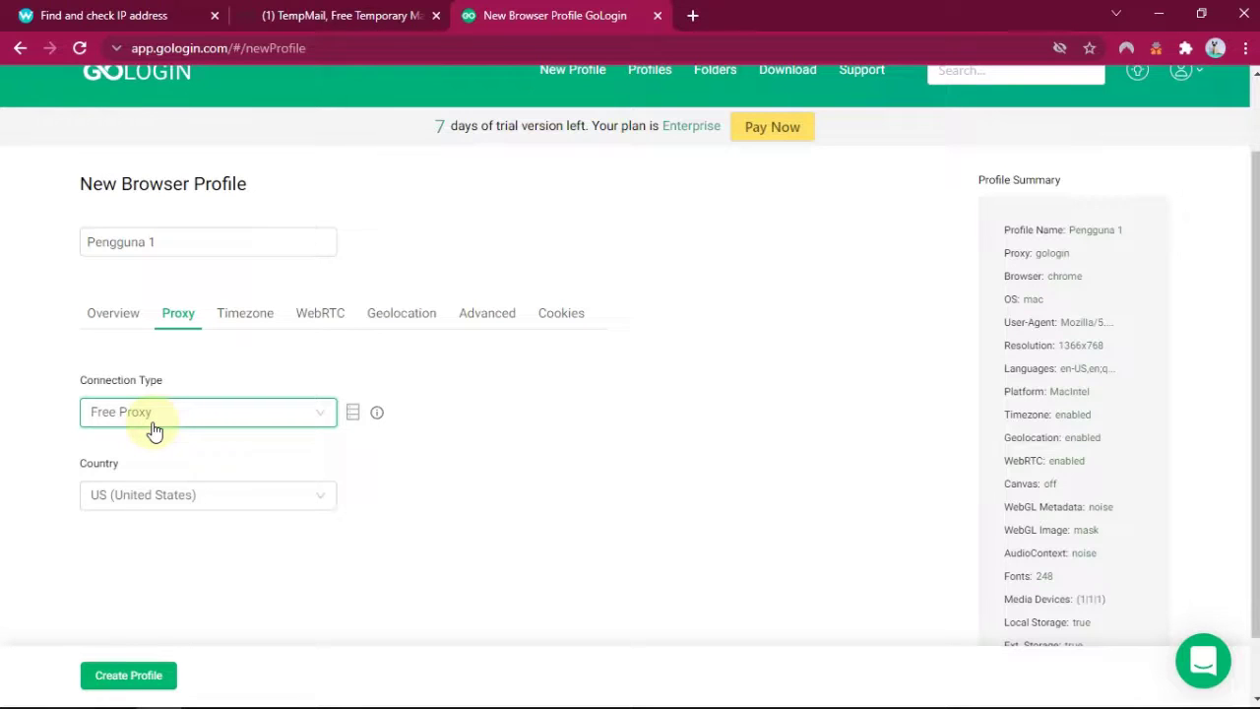
{"action": "left_click", "coordinate": [156, 497]}
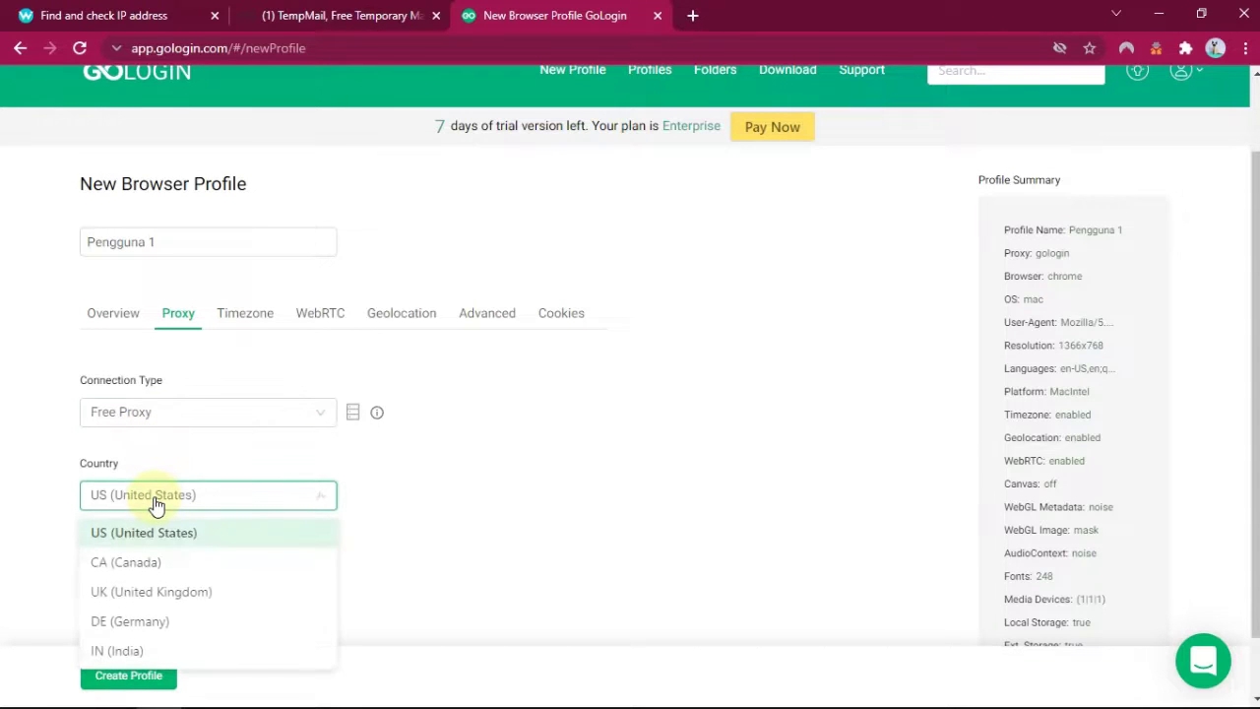
{"action": "left_click", "coordinate": [140, 562]}
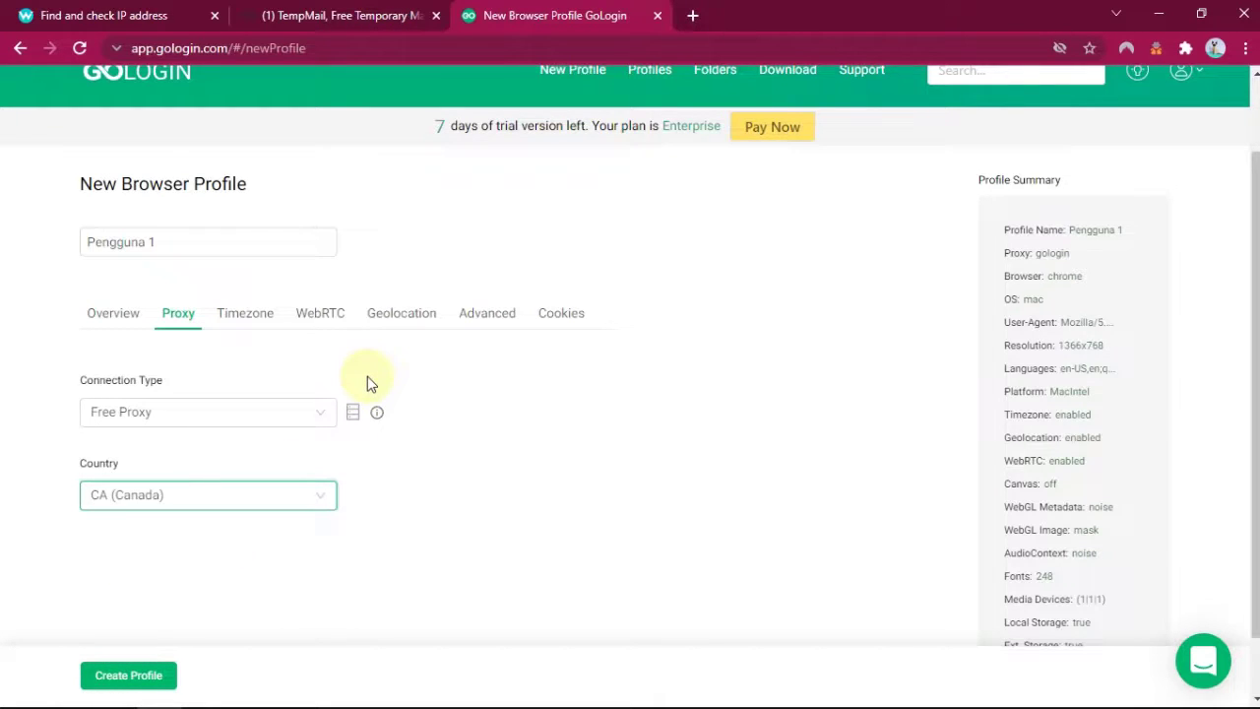
- Review the profile's timezone, WebRTC and geolocation settings, trying the Allow option for geolocation before returning to Prompt
{"action": "left_click", "coordinate": [255, 317]}
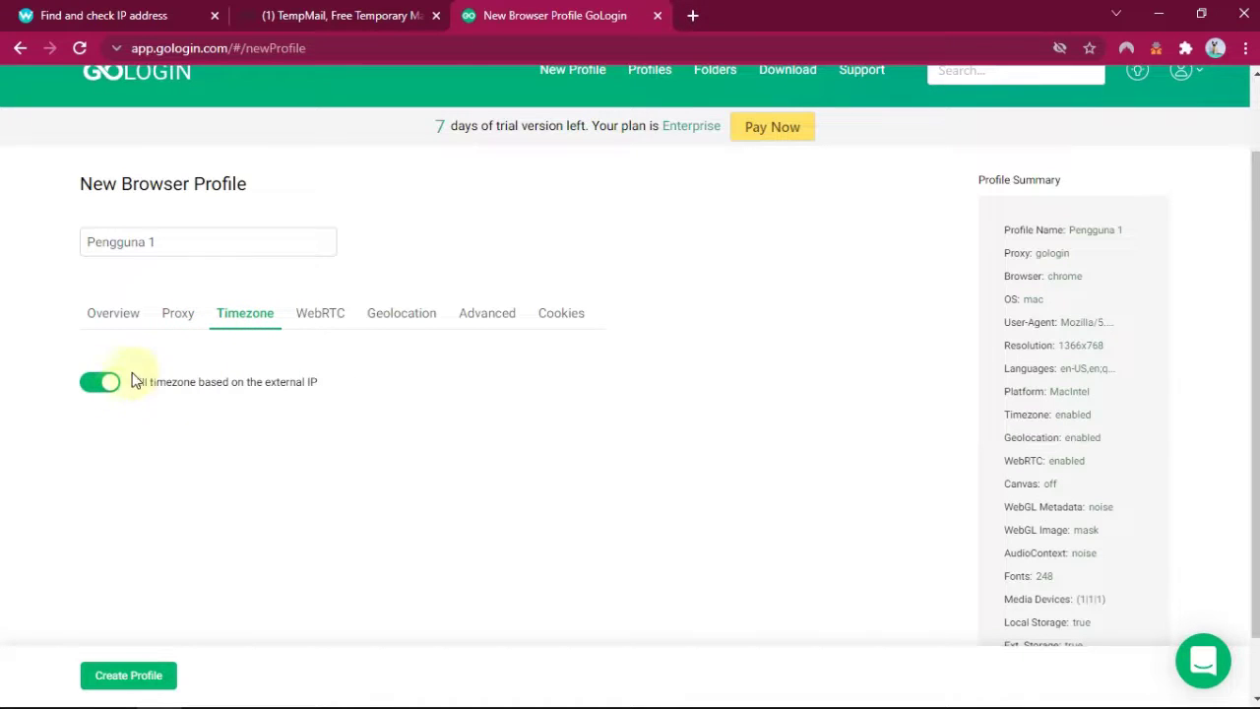
{"action": "left_click", "coordinate": [338, 328]}
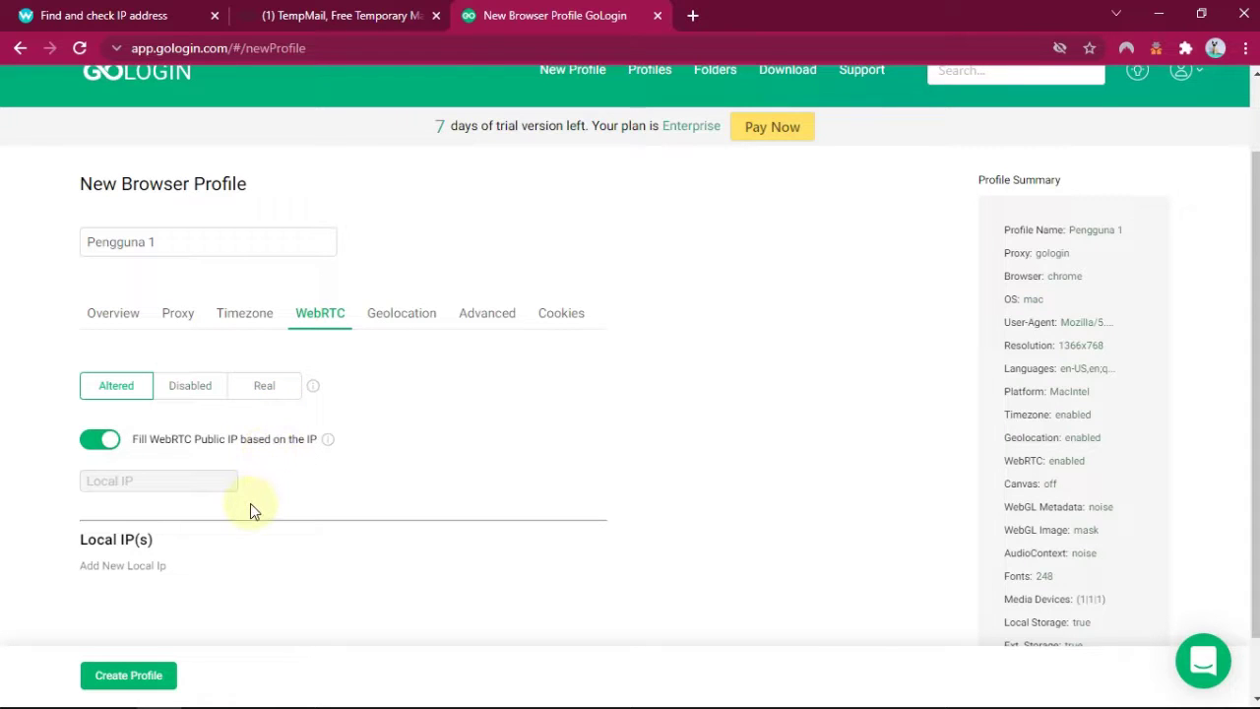
{"action": "left_click", "coordinate": [394, 321]}
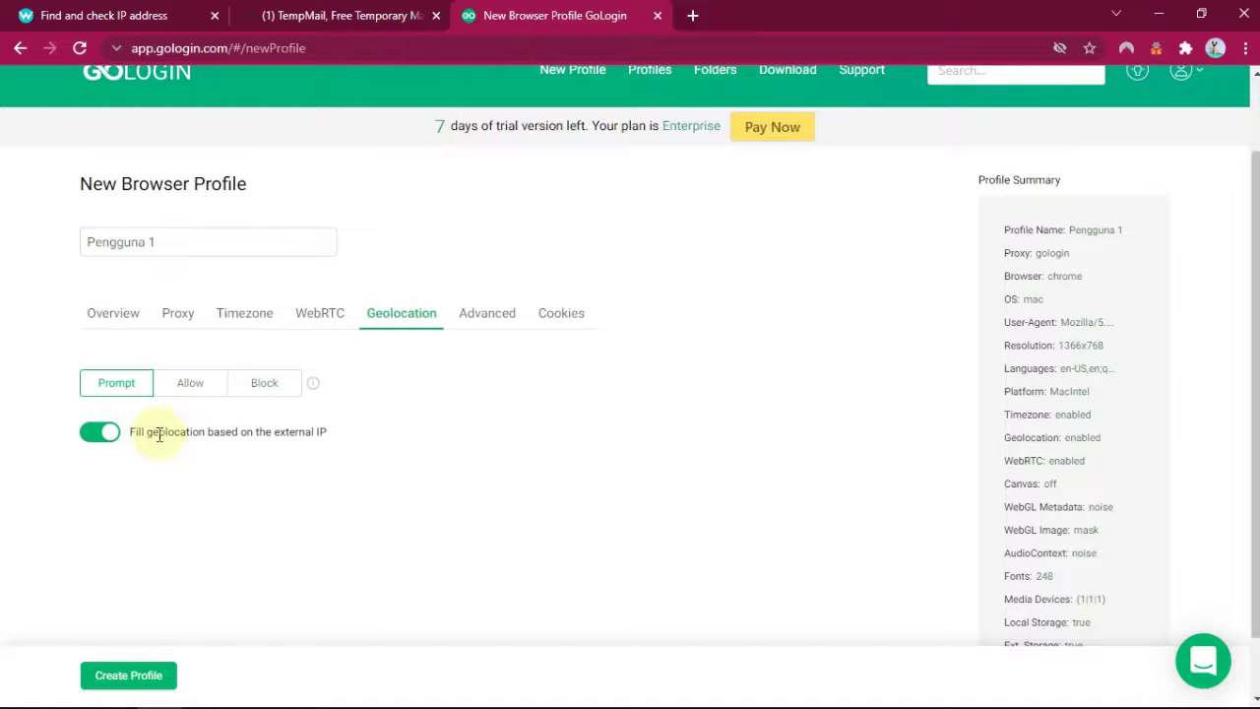
{"action": "left_click", "coordinate": [197, 389]}
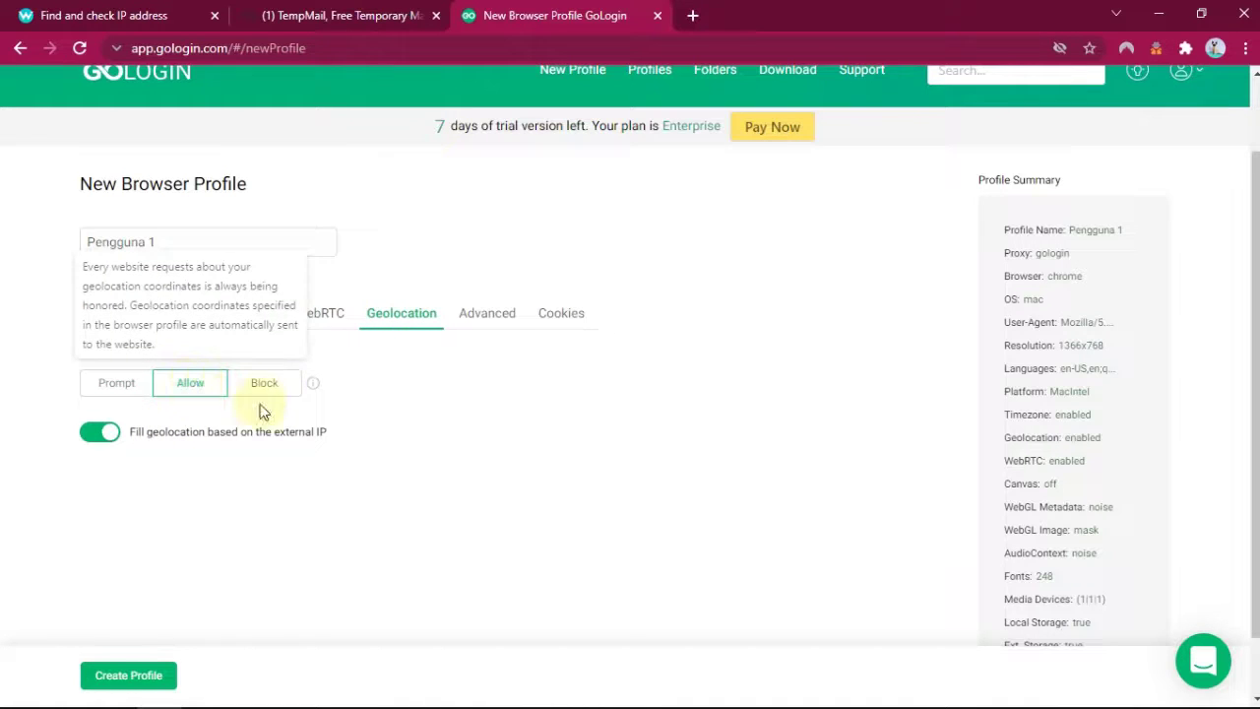
{"action": "left_click", "coordinate": [123, 392]}
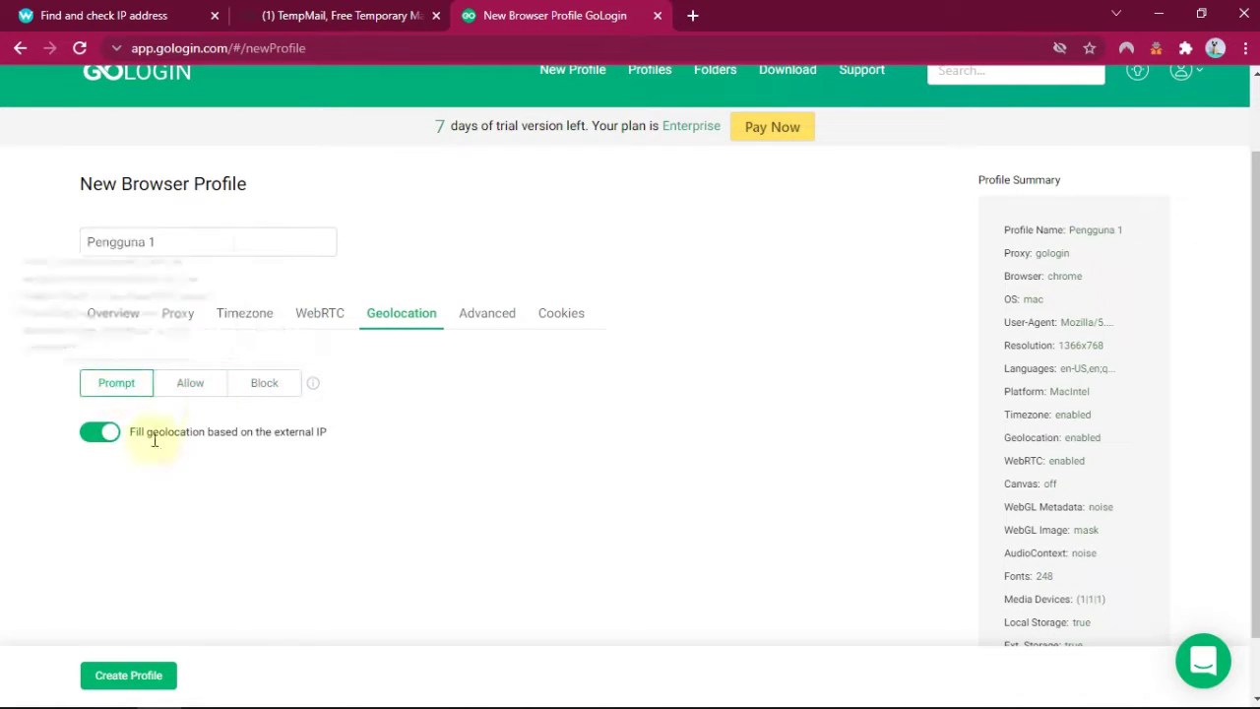
- Open the new profile's advanced settings and examine the full User-Agent string
{"action": "left_click", "coordinate": [479, 317]}
{"action": "scroll", "coordinate": [450, 384], "scroll_direction": "down", "scroll_amount": 1}
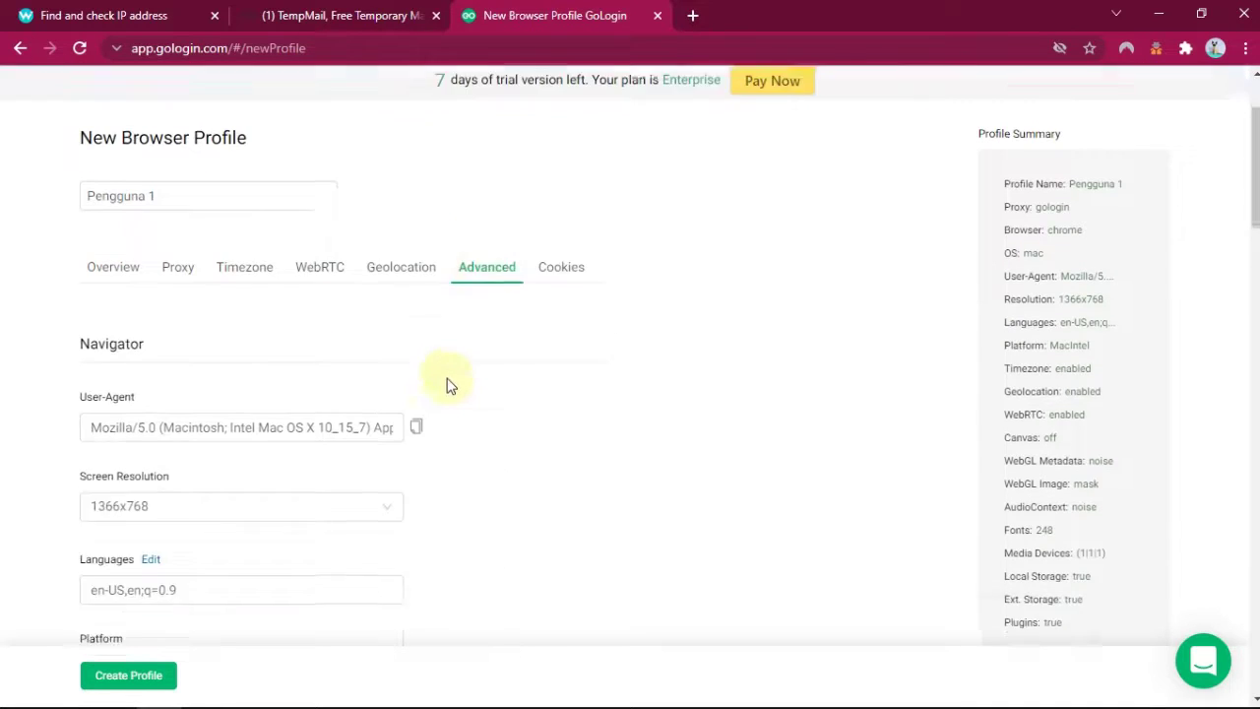
{"action": "left_click", "coordinate": [379, 387]}
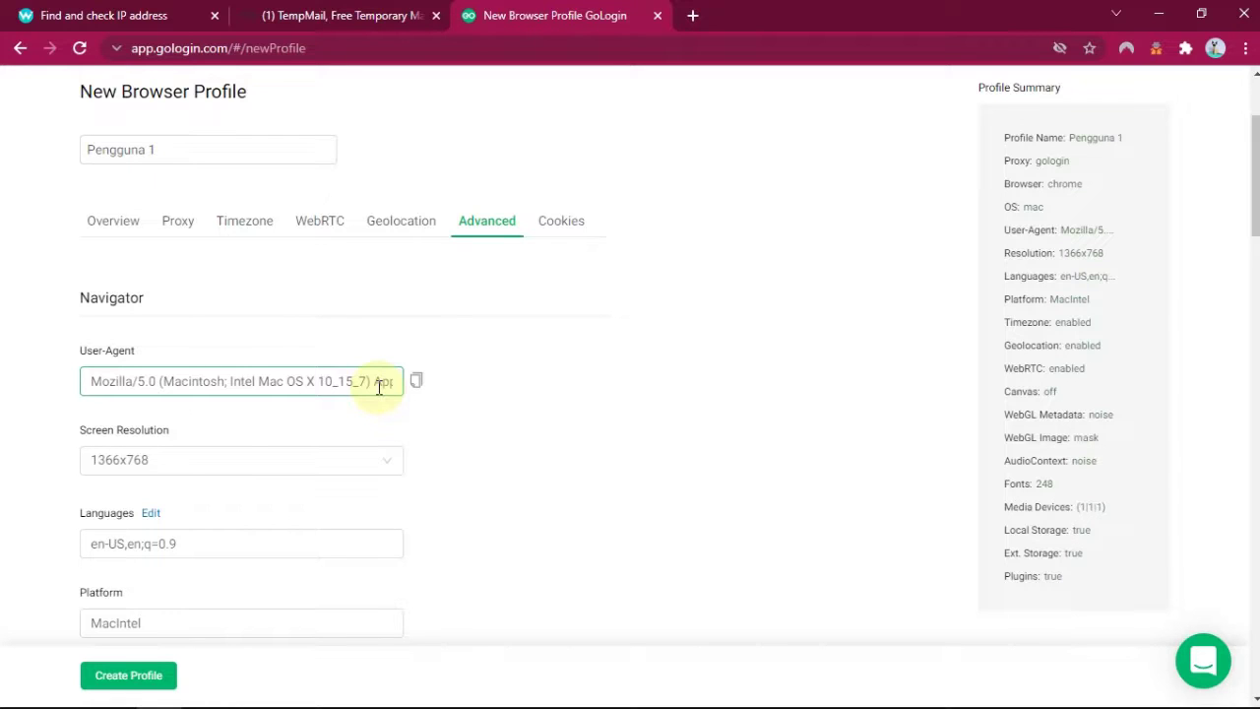
{"action": "left_click_drag", "start_coordinate": [365, 382], "coordinate": [467, 402]}
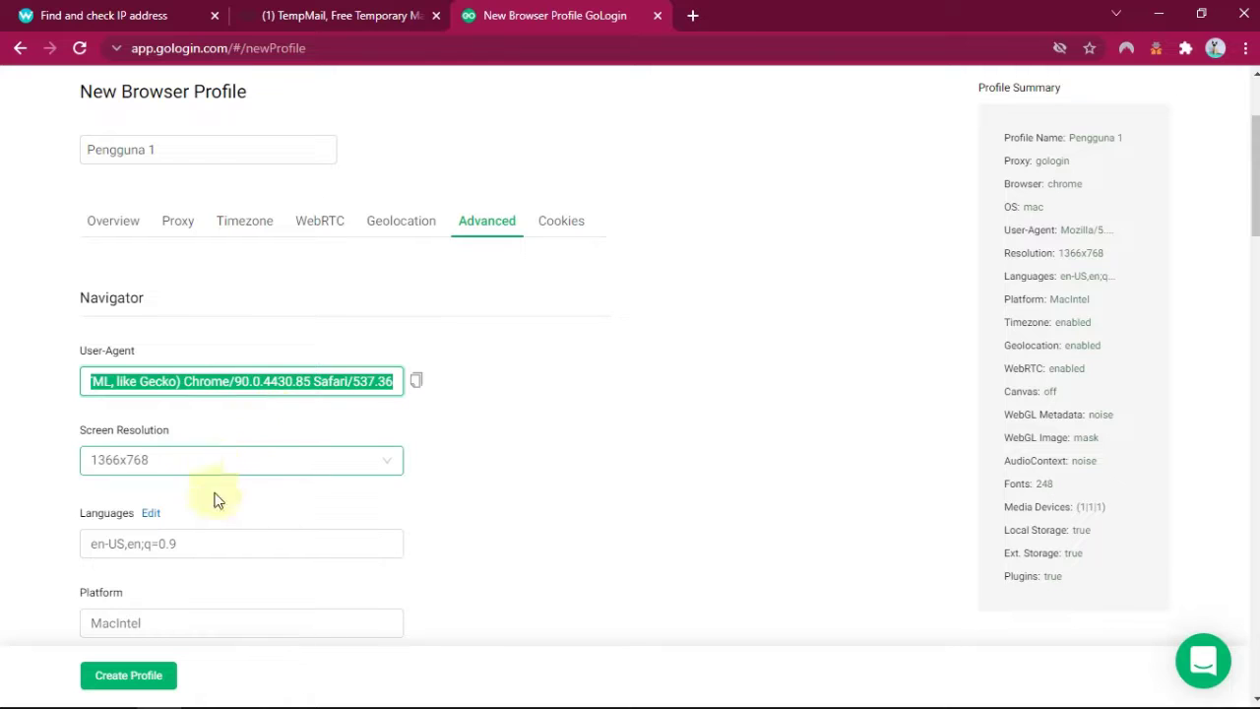
{"action": "left_click", "coordinate": [158, 540]}
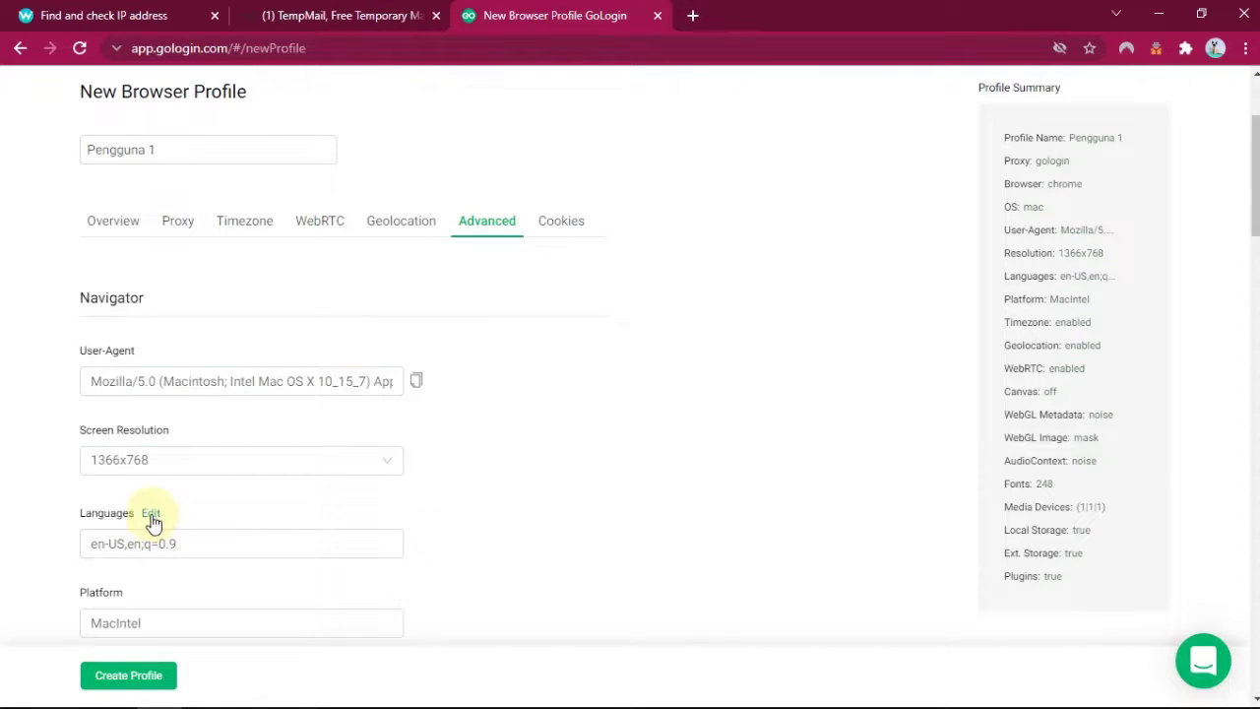
- Add English (Canada) (en-CA) to the profile's languages, placing it first in the order, and save
{"action": "left_click", "coordinate": [151, 518]}
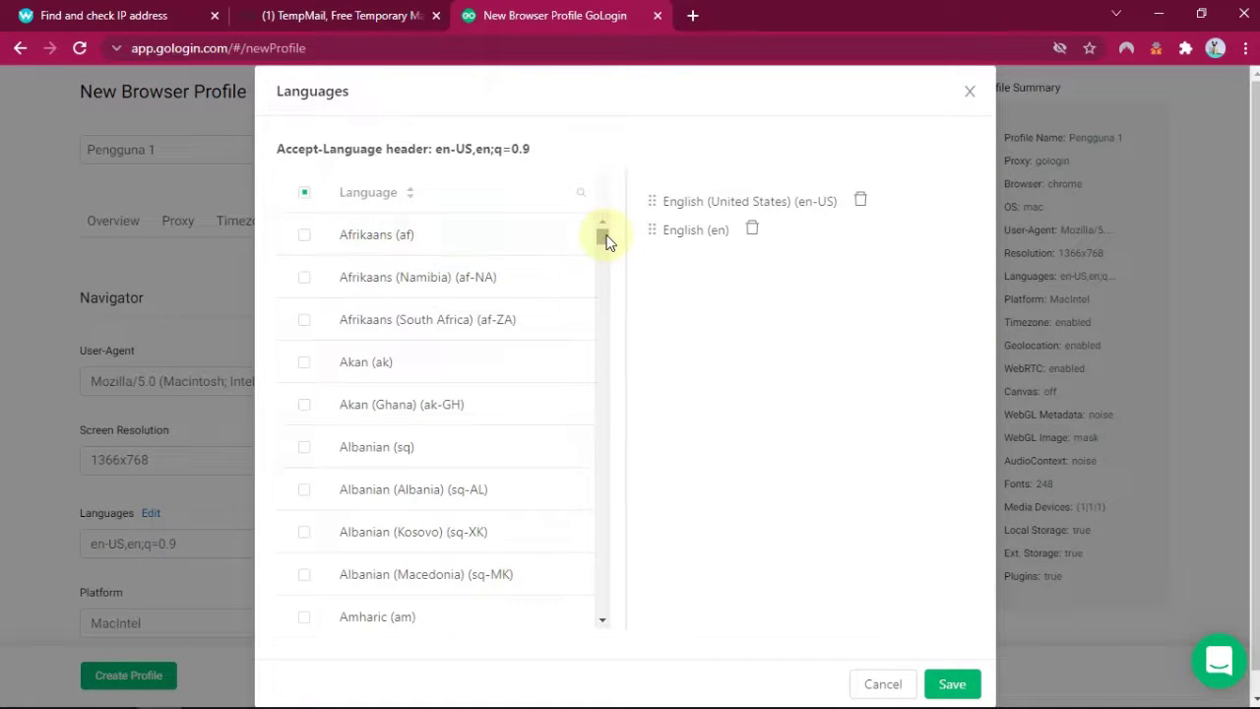
{"action": "left_click_drag", "start_coordinate": [606, 236], "coordinate": [607, 306]}
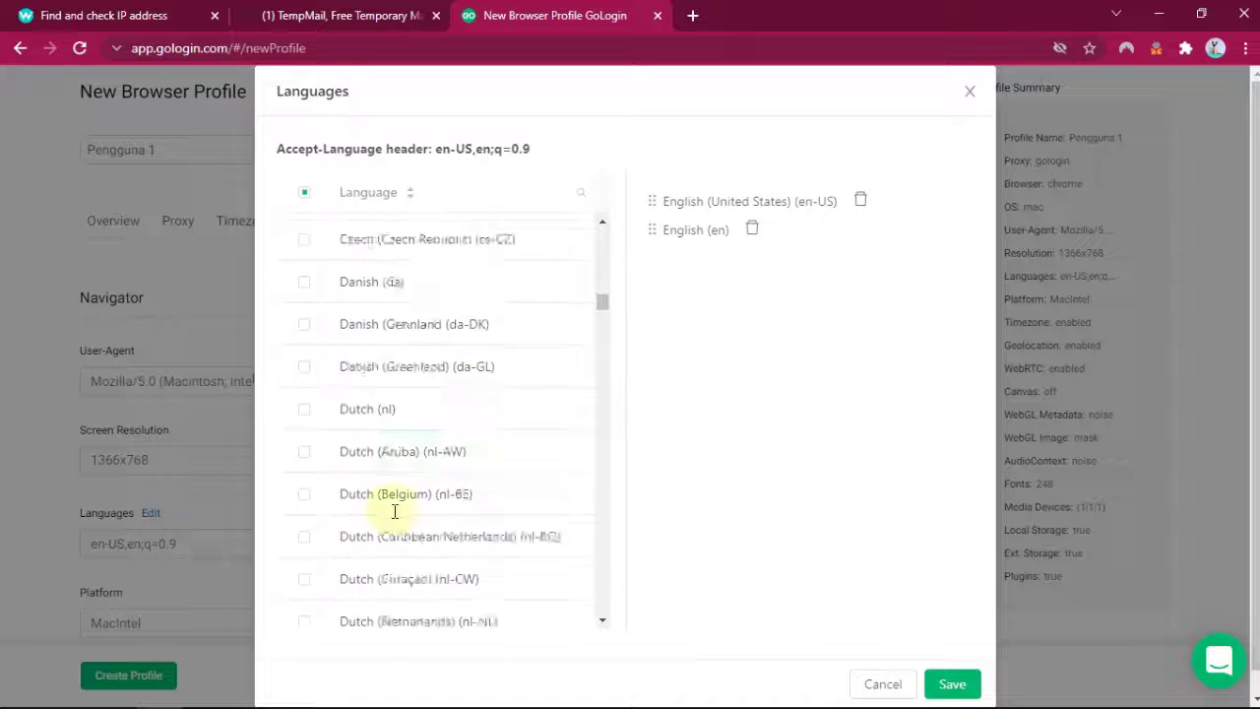
{"action": "scroll", "coordinate": [394, 519], "scroll_direction": "down", "scroll_amount": 5}
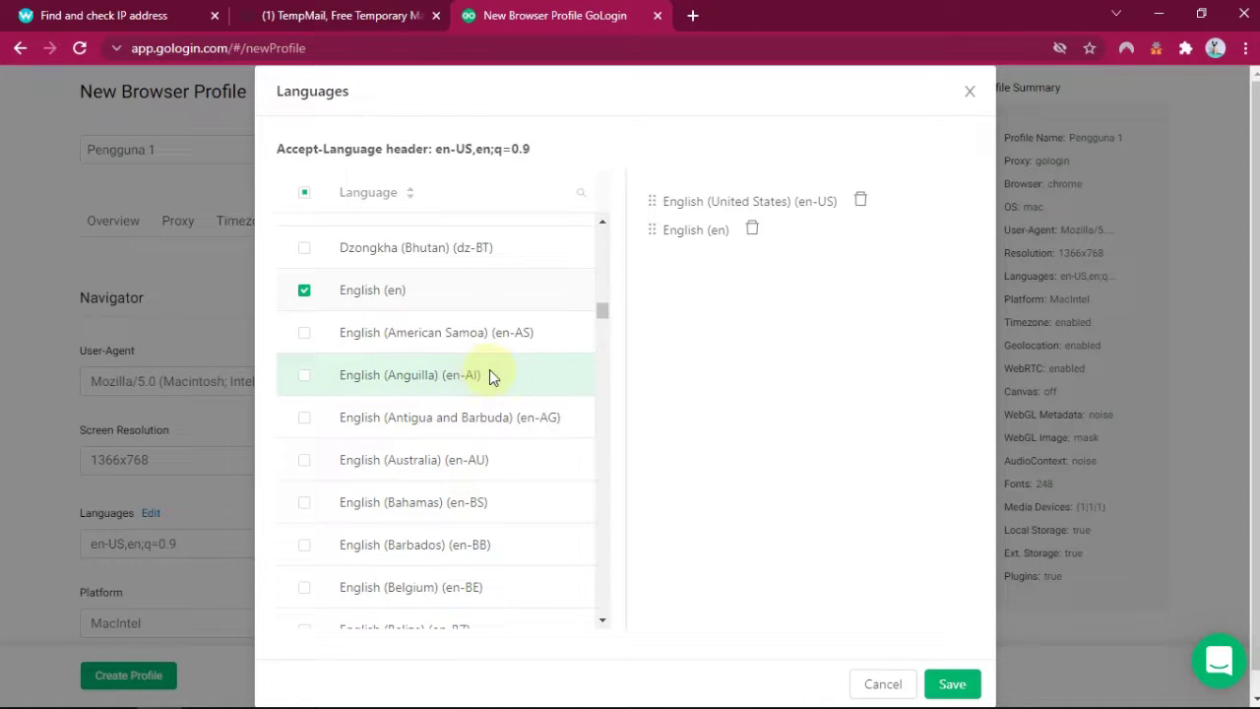
{"action": "scroll", "coordinate": [487, 375], "scroll_direction": "down", "scroll_amount": 4}
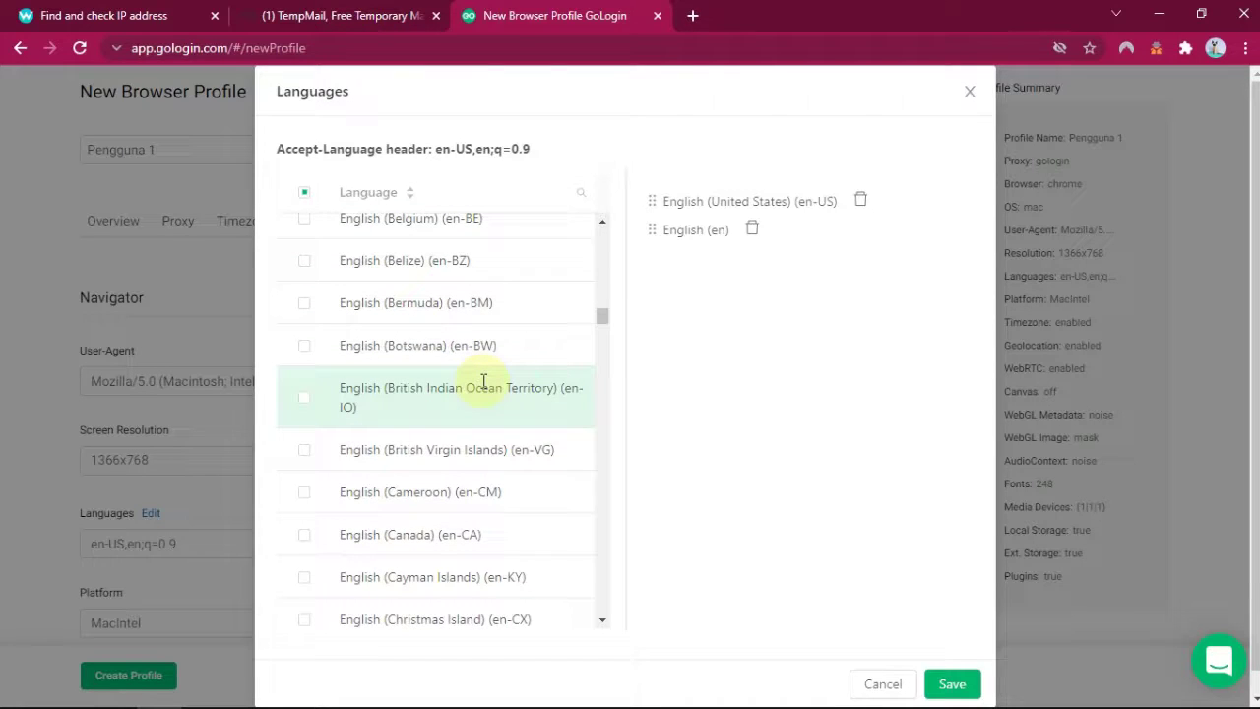
{"action": "left_click", "coordinate": [306, 537]}
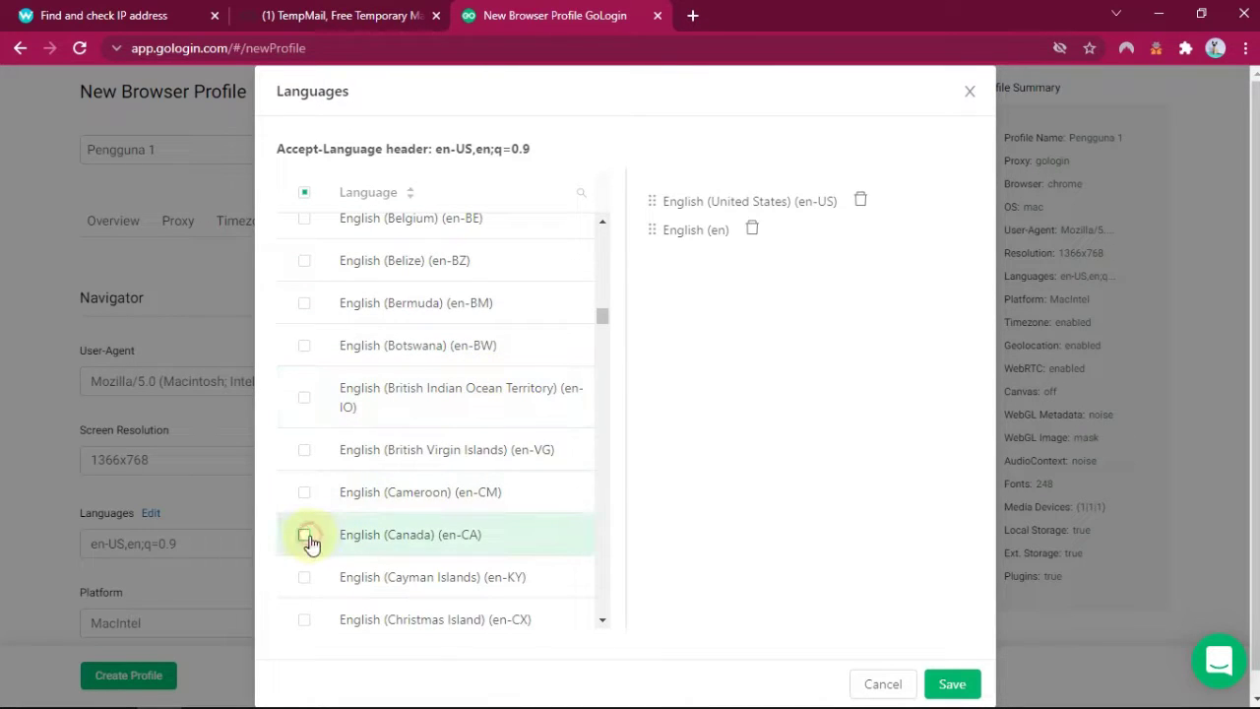
{"action": "left_click", "coordinate": [306, 536]}
{"action": "scroll", "coordinate": [405, 440], "scroll_direction": "up", "scroll_amount": 5}
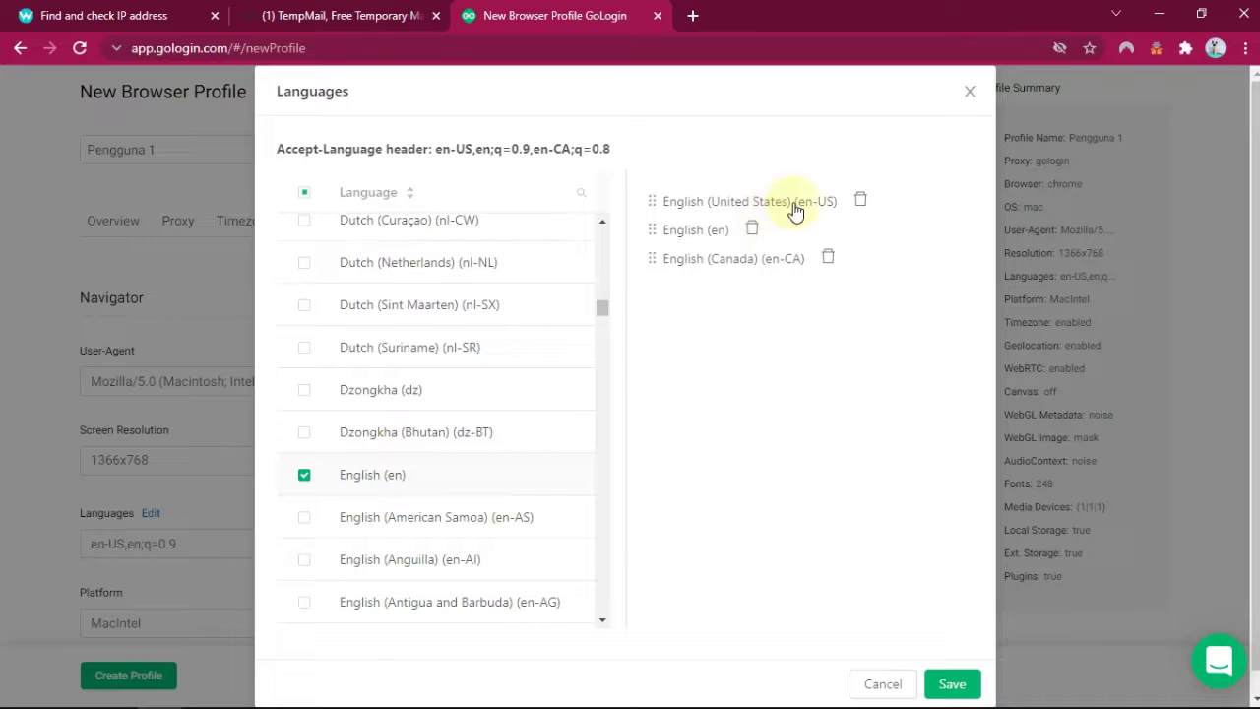
{"action": "left_click_drag", "start_coordinate": [689, 262], "coordinate": [729, 201]}
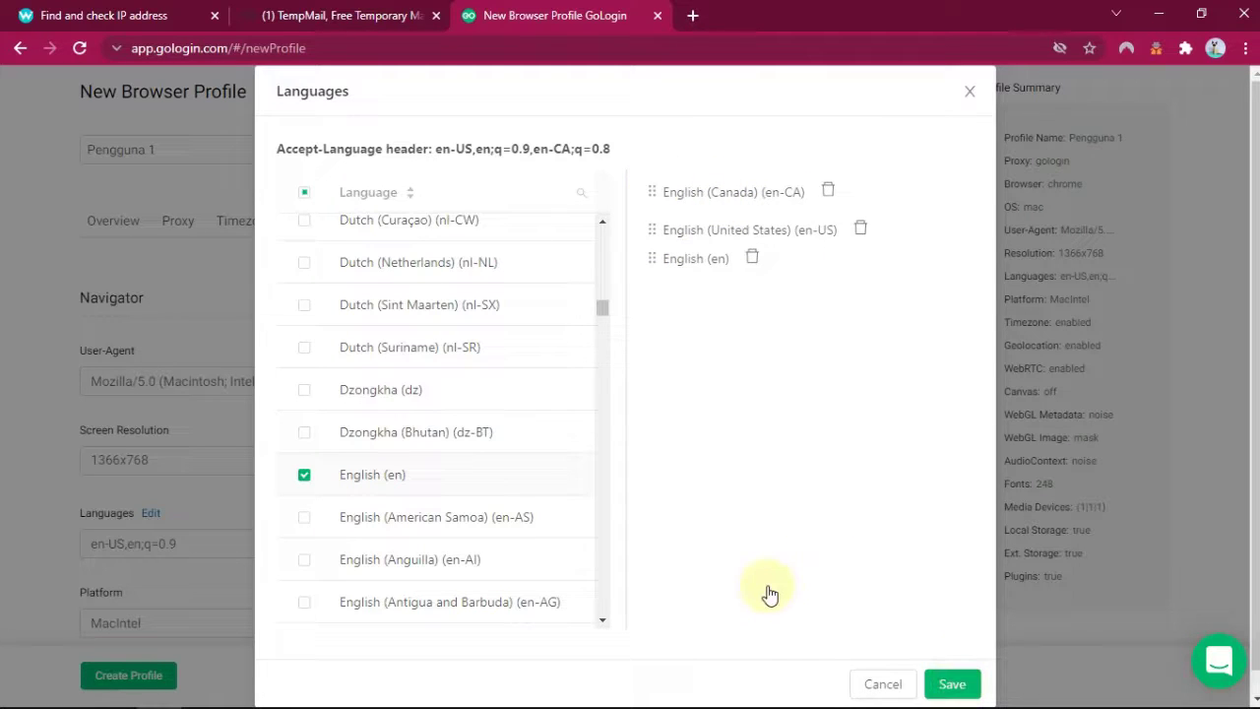
{"action": "key", "text": "Return"}
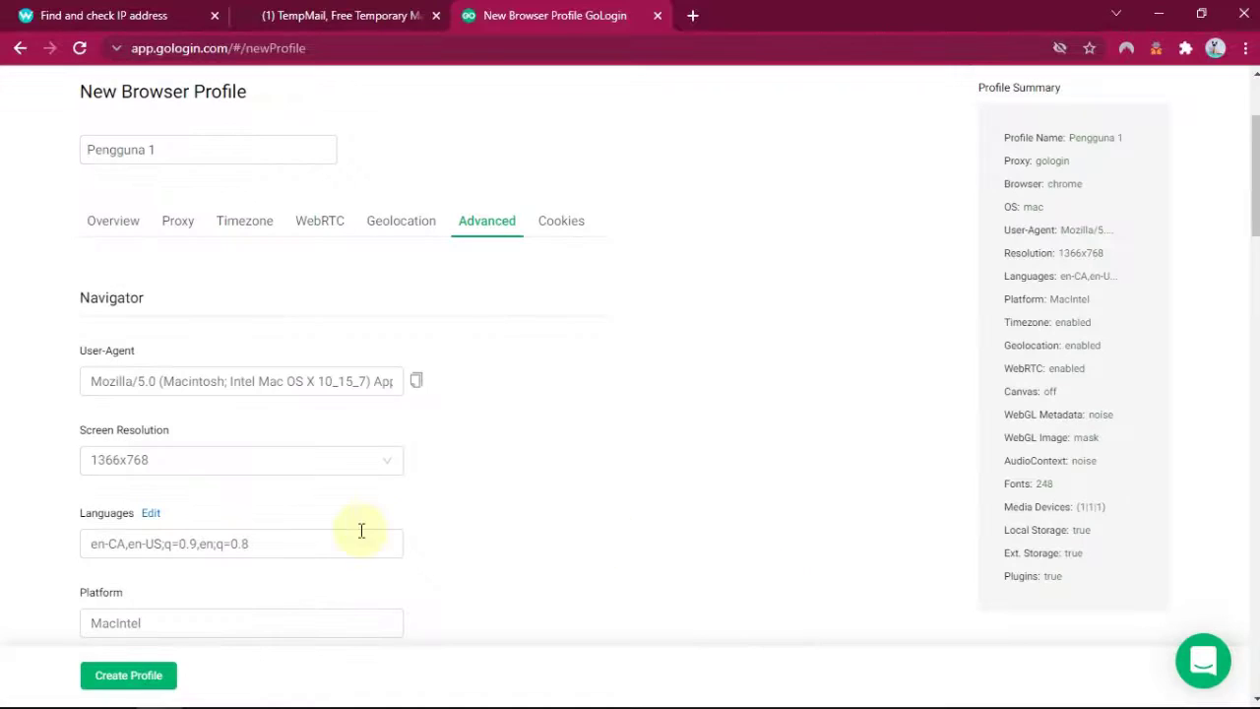
- Set the profile's CPU Threads to 16 and enable DoNotTrack
{"action": "scroll", "coordinate": [232, 596], "scroll_direction": "down", "scroll_amount": 2}
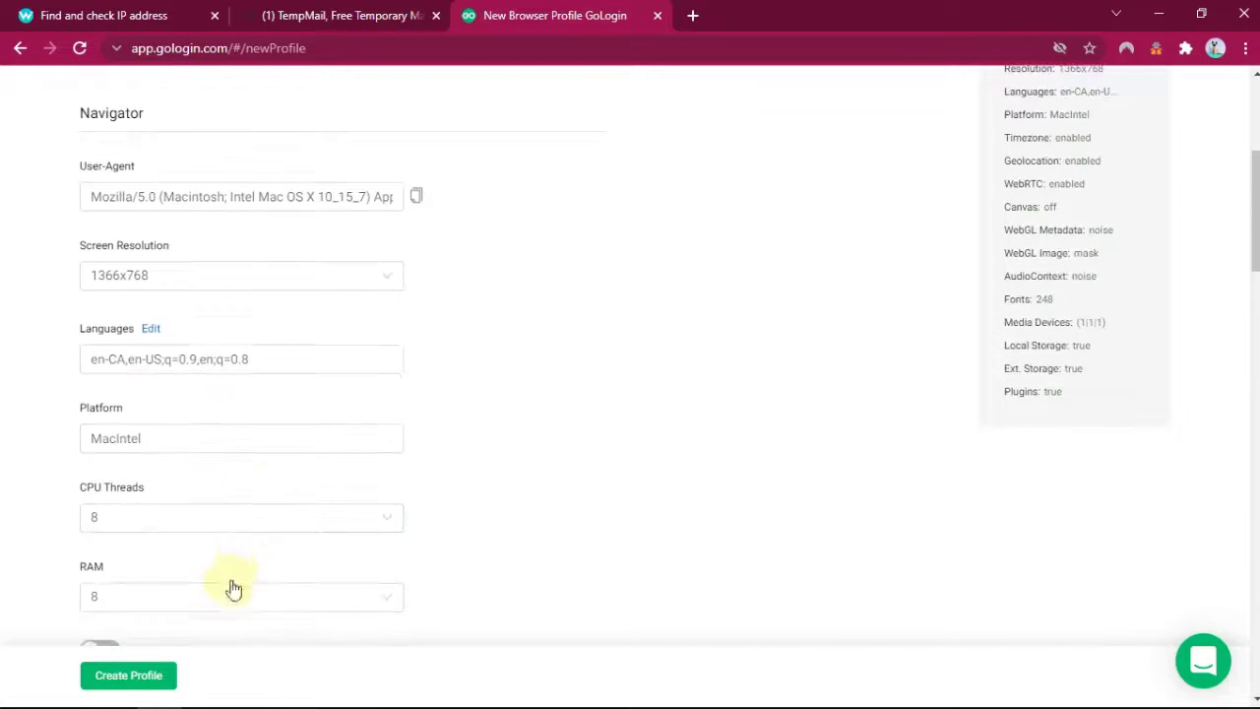
{"action": "left_click", "coordinate": [186, 444]}
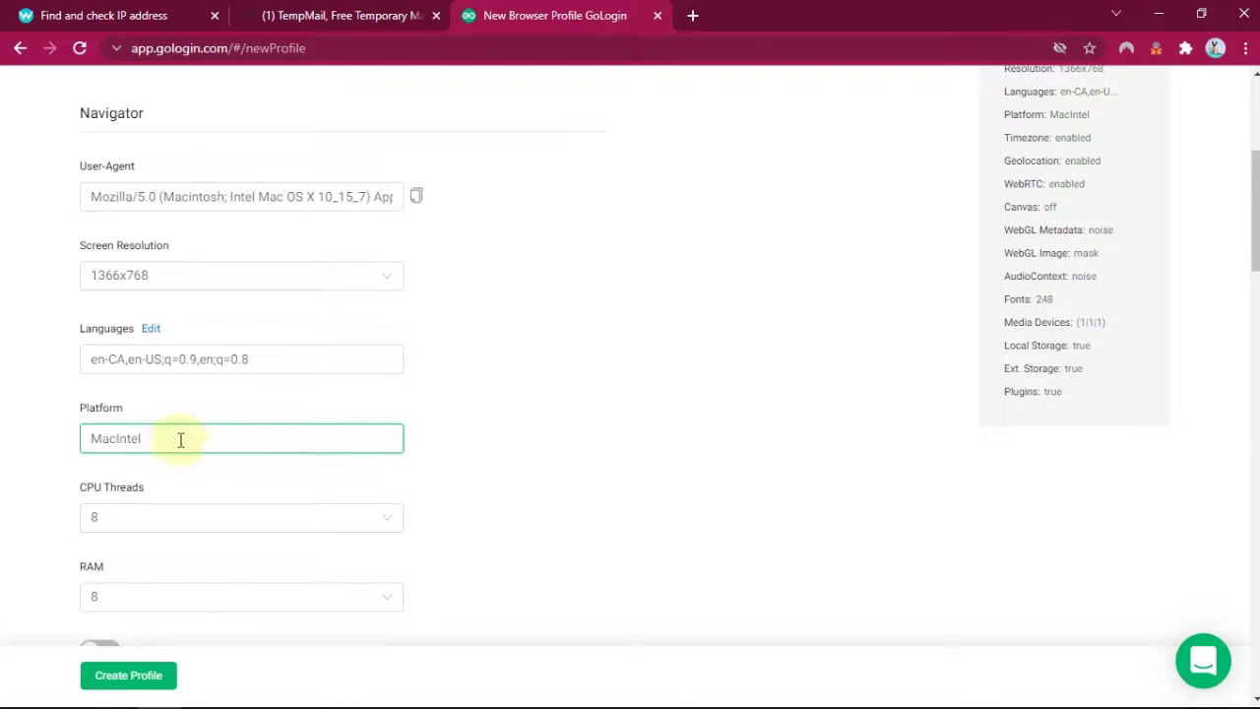
{"action": "scroll", "coordinate": [169, 533], "scroll_direction": "down", "scroll_amount": 2}
{"action": "left_click", "coordinate": [175, 338]}
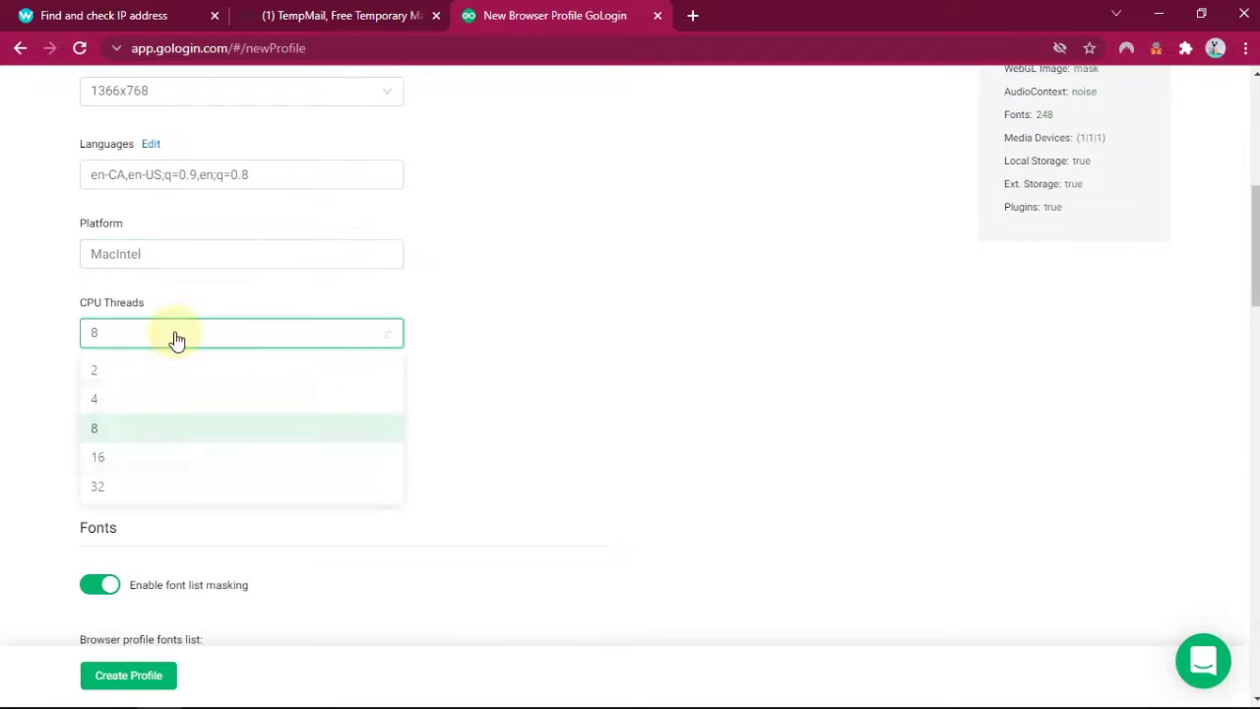
{"action": "left_click", "coordinate": [113, 464]}
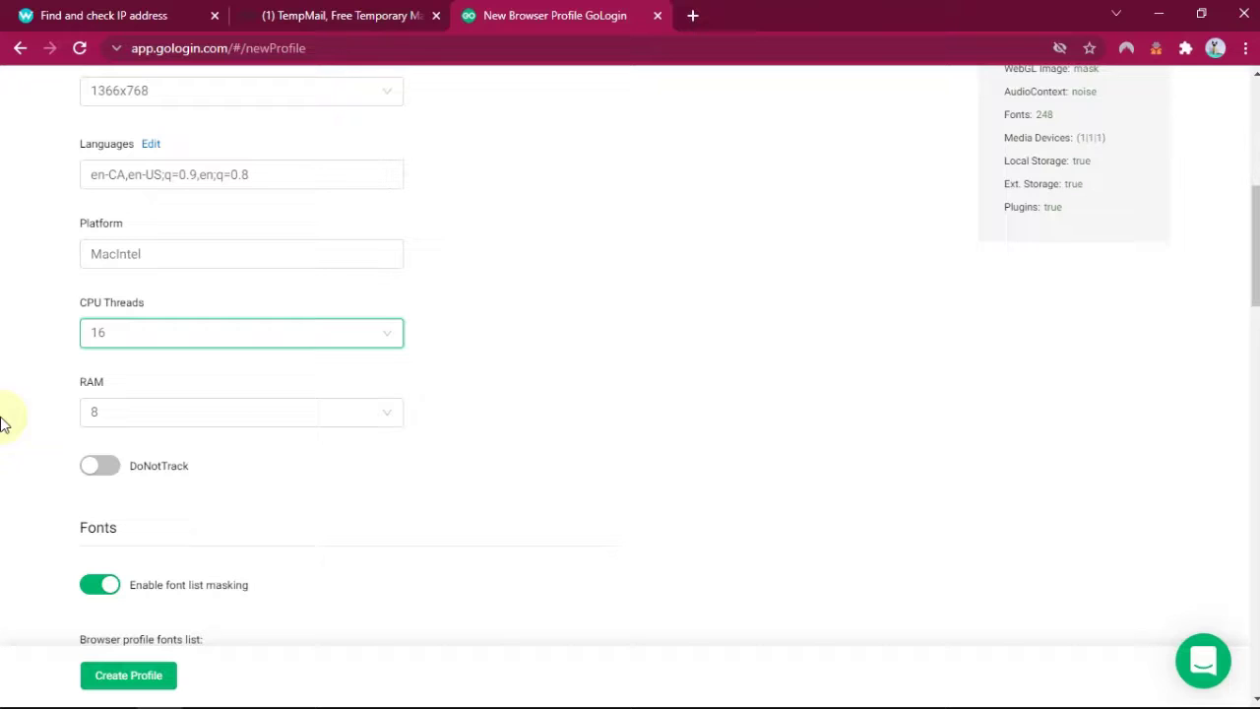
{"action": "left_click", "coordinate": [111, 468]}
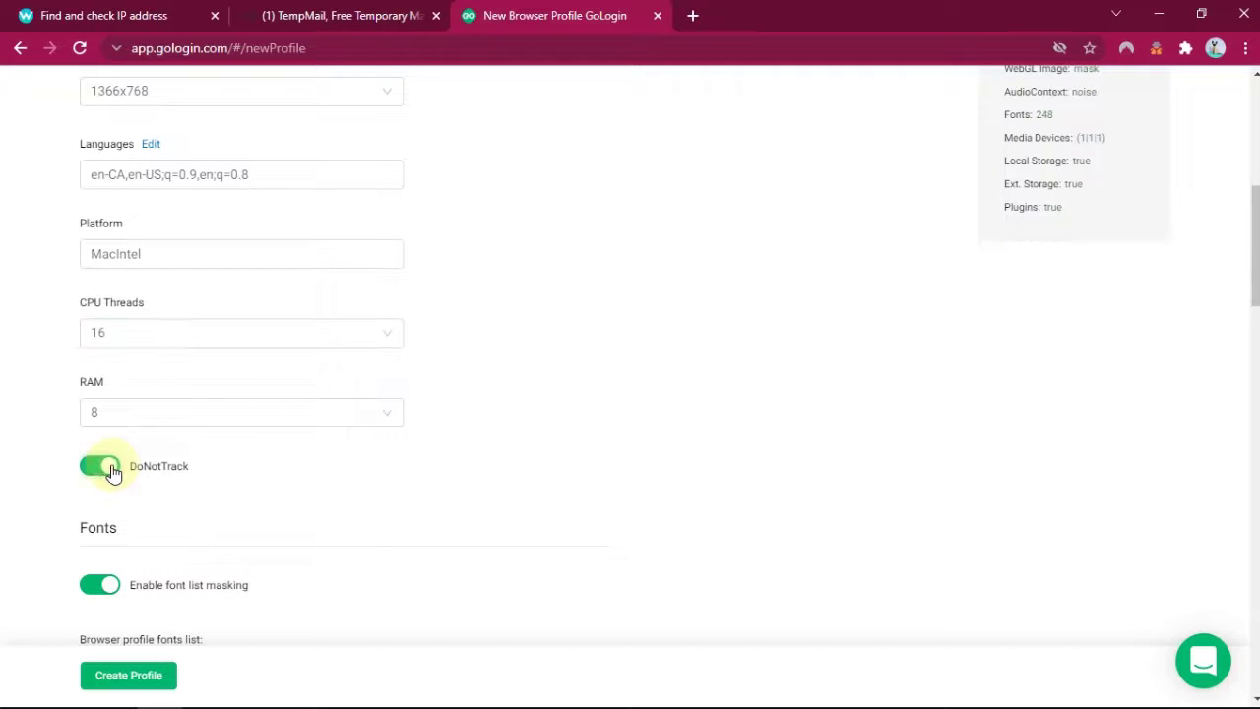
- Review the profile's fonts, media device masking, hardware, storage and plugin settings
{"action": "scroll", "coordinate": [183, 496], "scroll_direction": "down", "scroll_amount": 4}
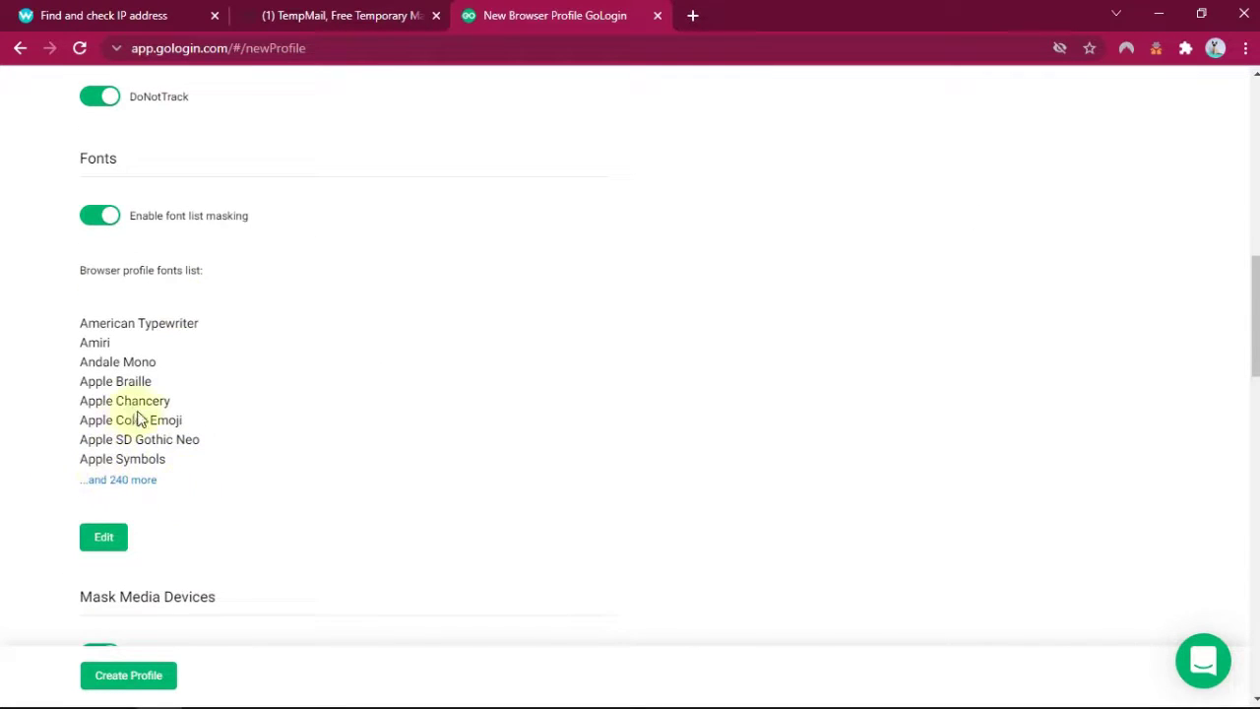
{"action": "scroll", "coordinate": [208, 532], "scroll_direction": "down", "scroll_amount": 3}
{"action": "scroll", "coordinate": [256, 509], "scroll_direction": "down", "scroll_amount": 2}
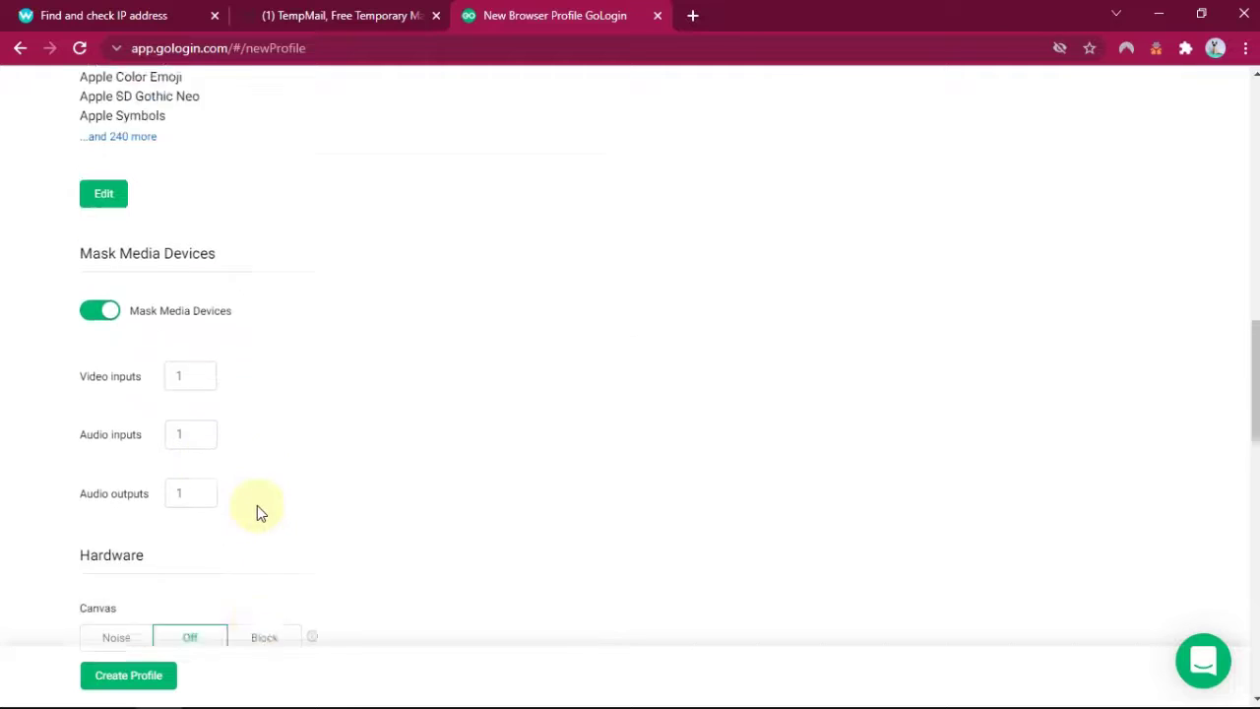
{"action": "scroll", "coordinate": [273, 492], "scroll_direction": "down", "scroll_amount": 1}
{"action": "scroll", "coordinate": [275, 495], "scroll_direction": "down", "scroll_amount": 2}
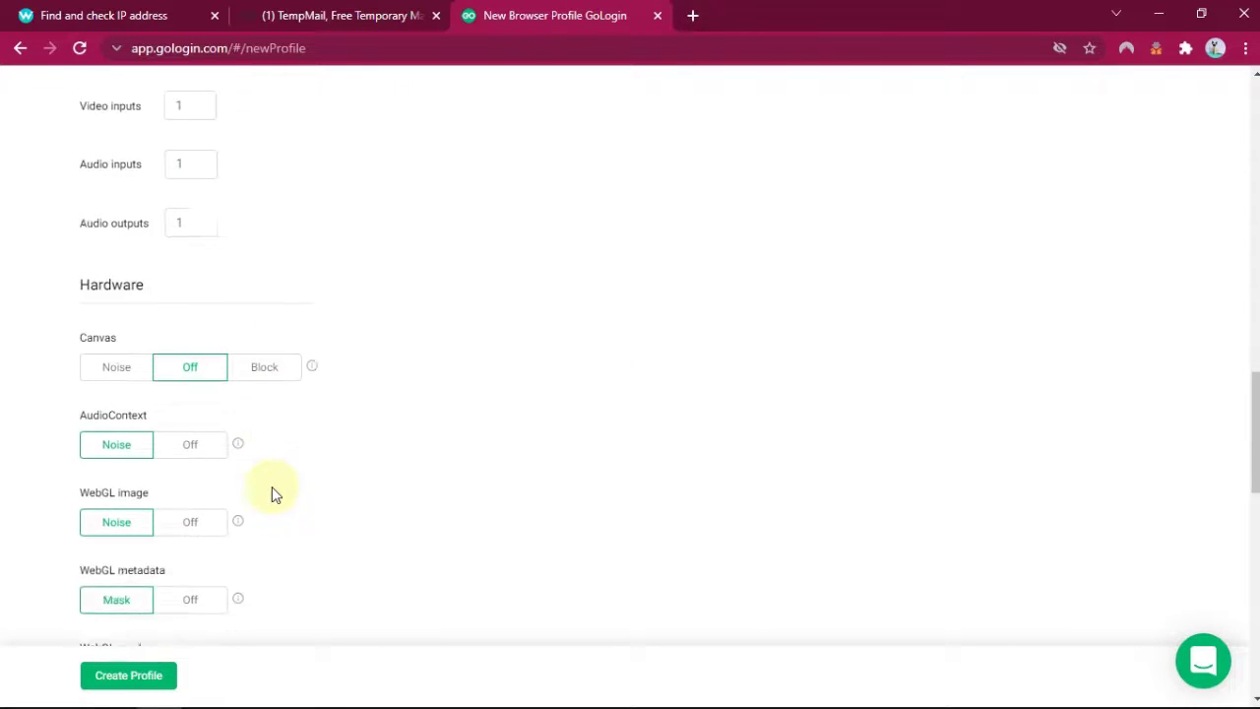
{"action": "scroll", "coordinate": [275, 494], "scroll_direction": "down", "scroll_amount": 2}
{"action": "scroll", "coordinate": [274, 494], "scroll_direction": "down", "scroll_amount": 1}
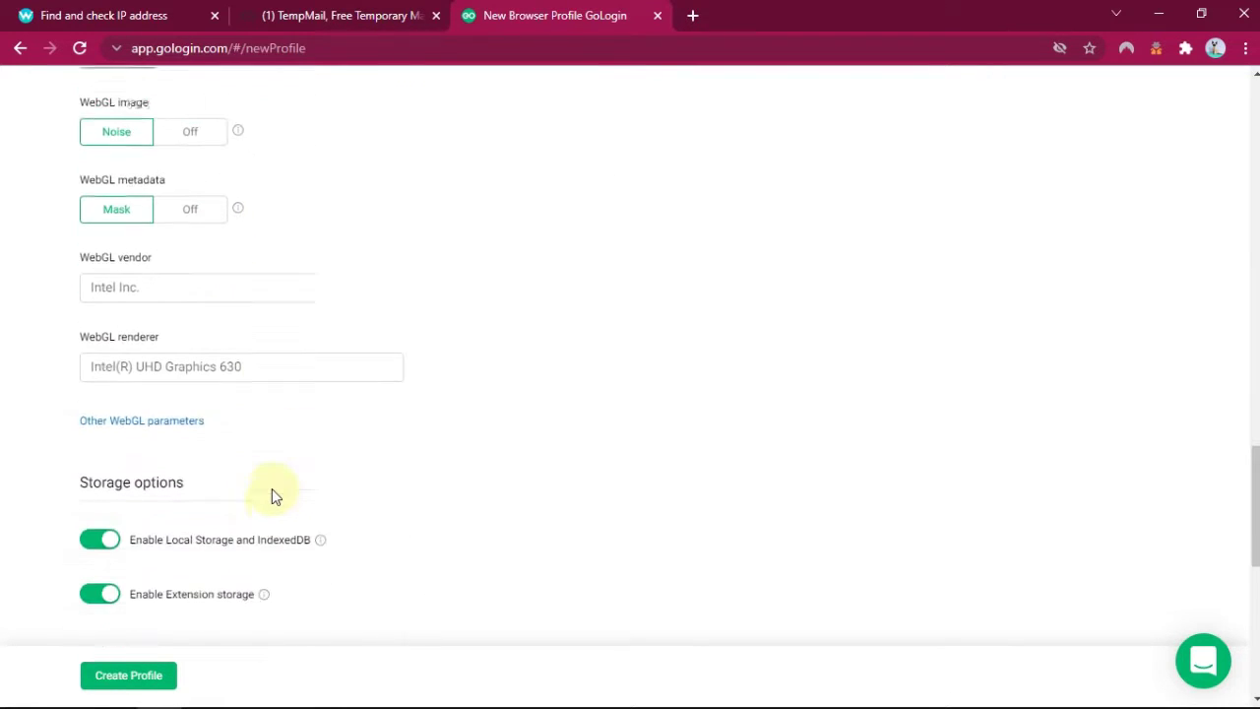
{"action": "scroll", "coordinate": [273, 495], "scroll_direction": "down", "scroll_amount": 2}
{"action": "scroll", "coordinate": [274, 495], "scroll_direction": "down", "scroll_amount": 1}
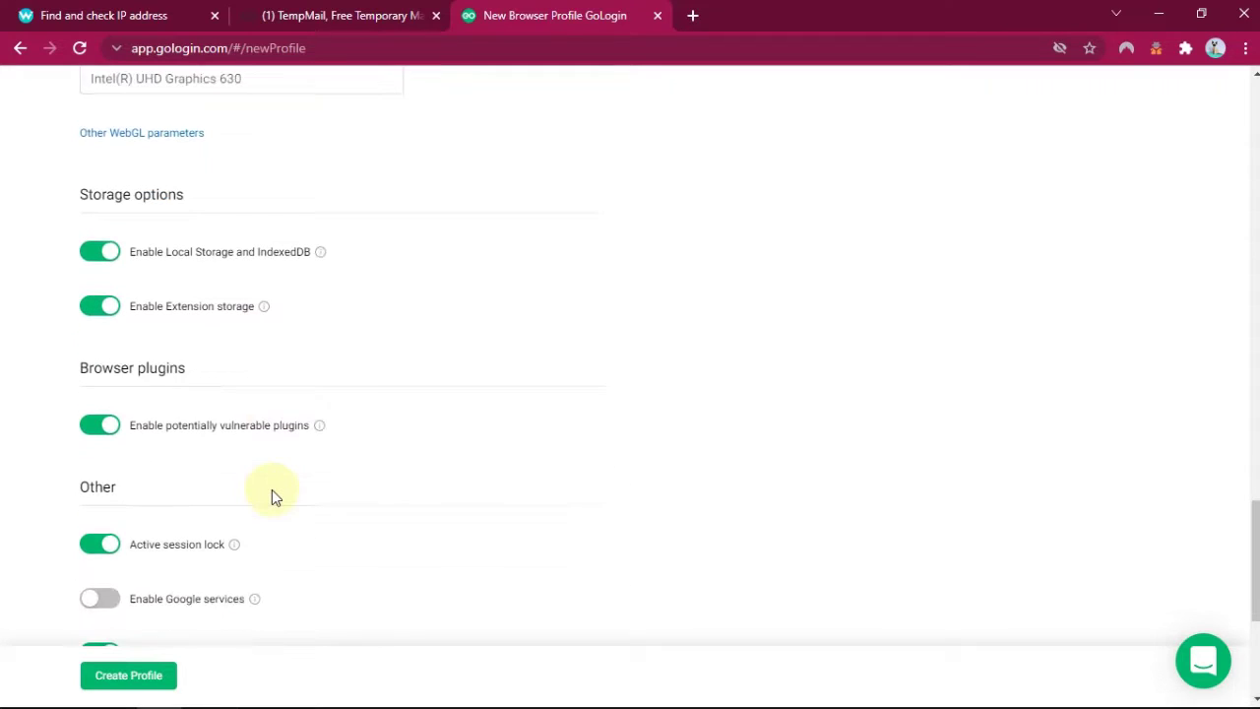
{"action": "scroll", "coordinate": [274, 495], "scroll_direction": "down", "scroll_amount": 3}
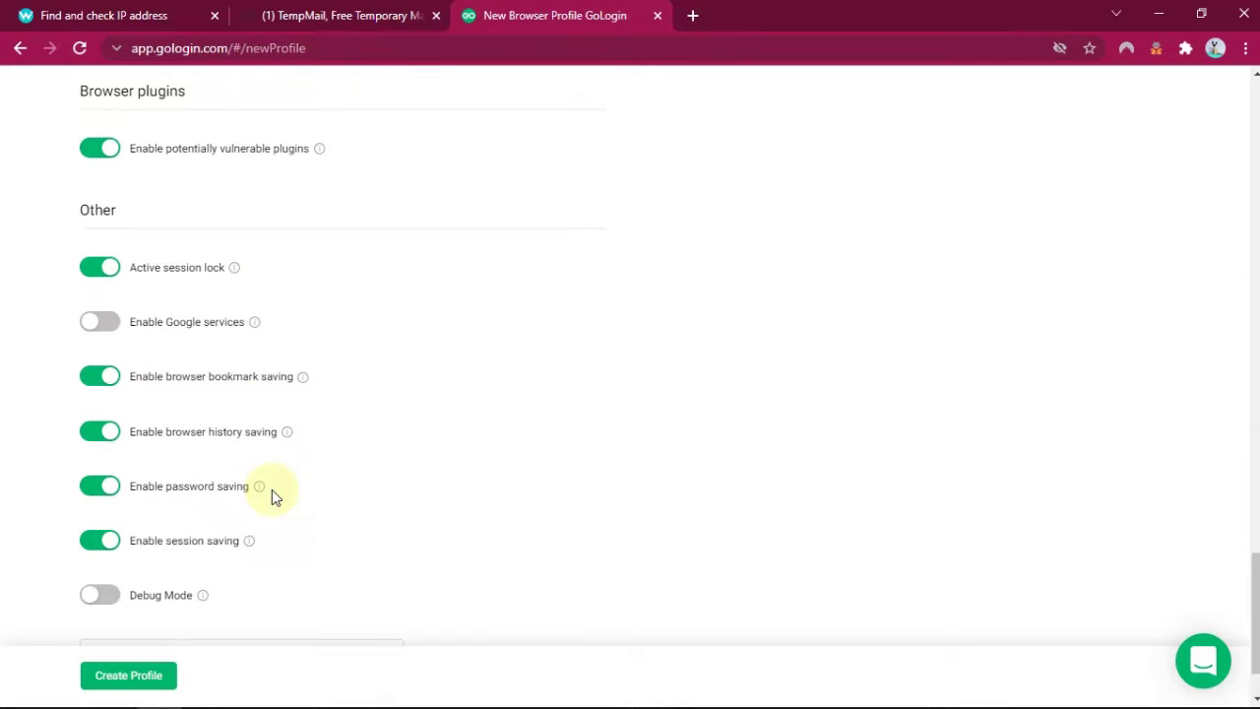
{"action": "scroll", "coordinate": [272, 489], "scroll_direction": "down", "scroll_amount": 1}
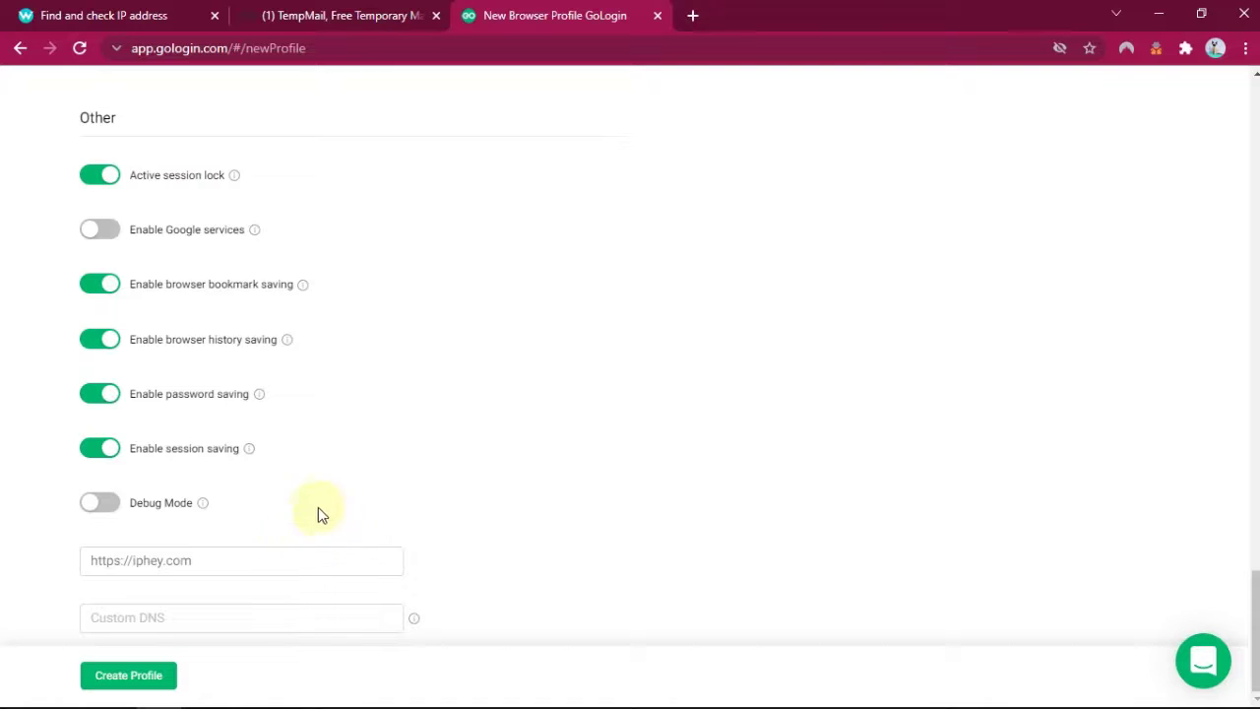
{"action": "scroll", "coordinate": [326, 506], "scroll_direction": "up", "scroll_amount": 5}
{"action": "scroll", "coordinate": [463, 369], "scroll_direction": "down", "scroll_amount": 5}
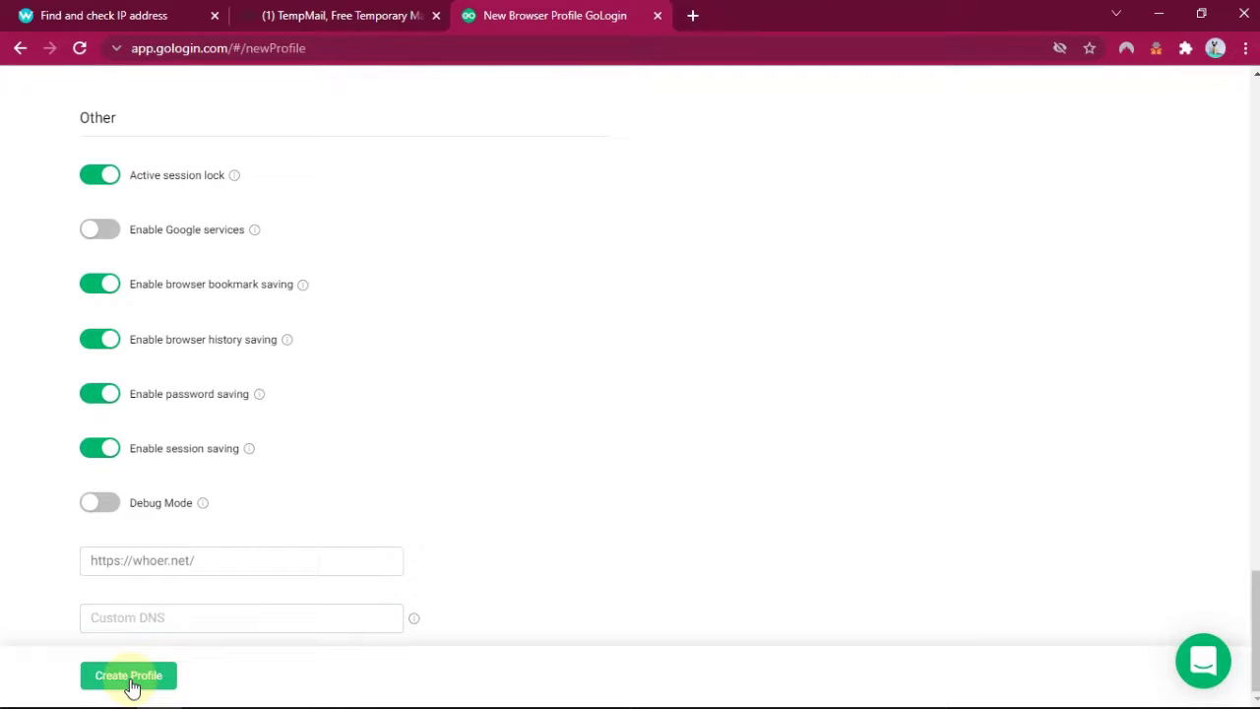
- Check the profile's cookie import settings and create the profile
{"action": "scroll", "coordinate": [501, 423], "scroll_direction": "up", "scroll_amount": 10}
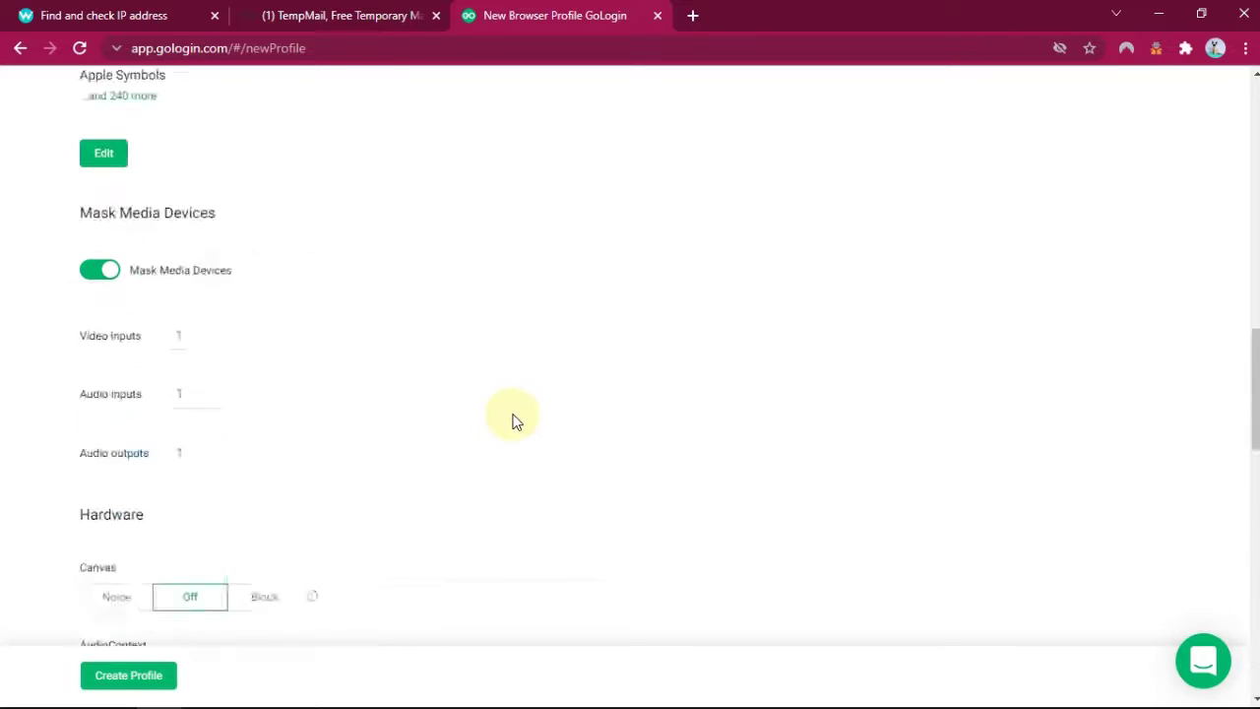
{"action": "scroll", "coordinate": [512, 419], "scroll_direction": "up", "scroll_amount": 5}
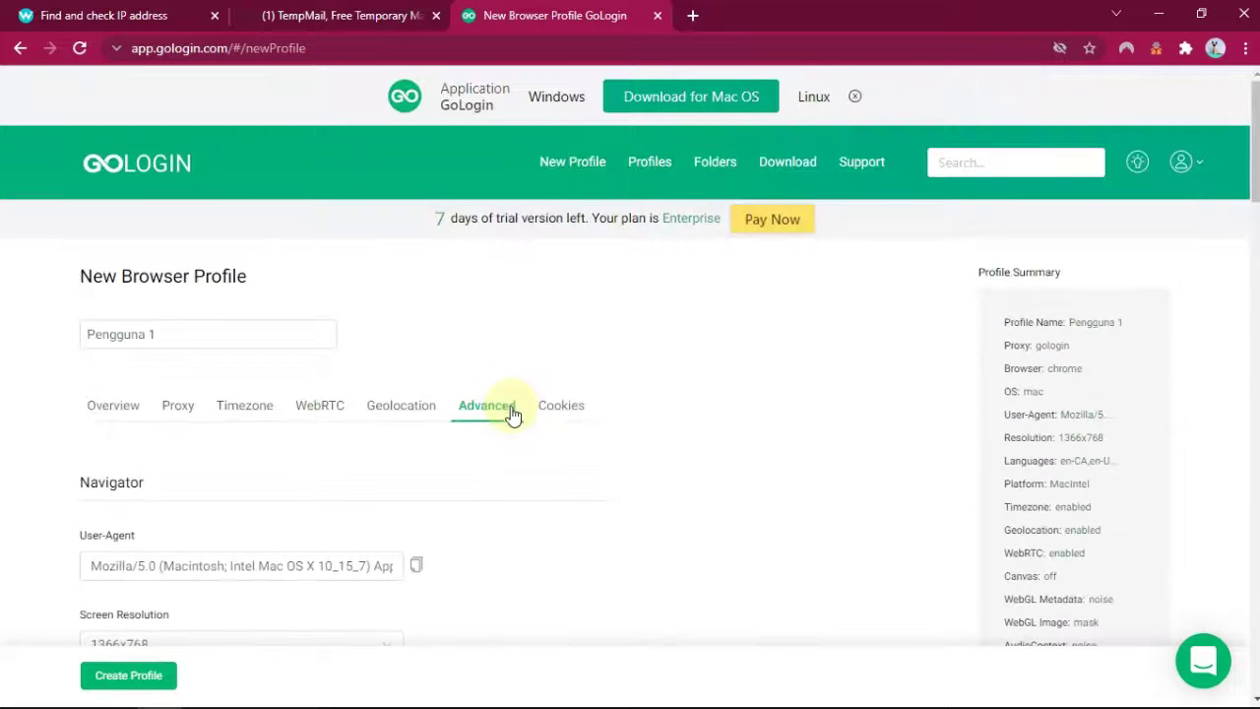
{"action": "left_click", "coordinate": [569, 411]}
{"action": "scroll", "coordinate": [334, 438], "scroll_direction": "down", "scroll_amount": 2}
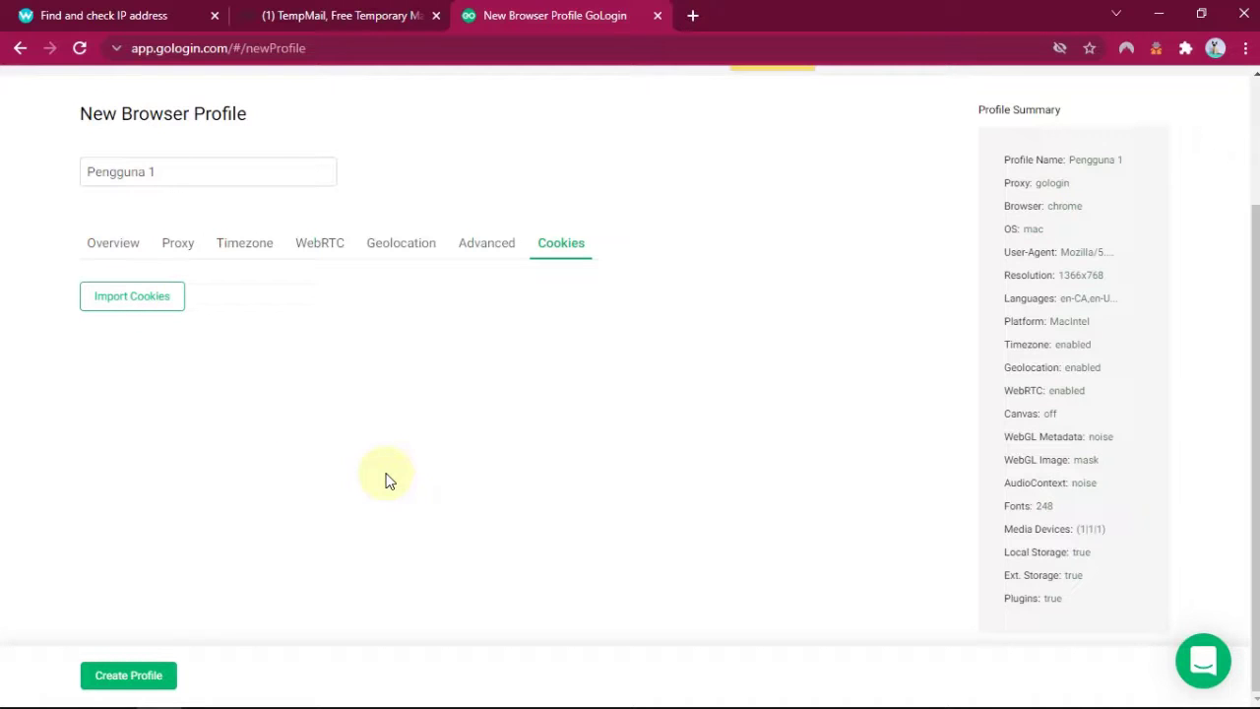
{"action": "left_click", "coordinate": [134, 677]}
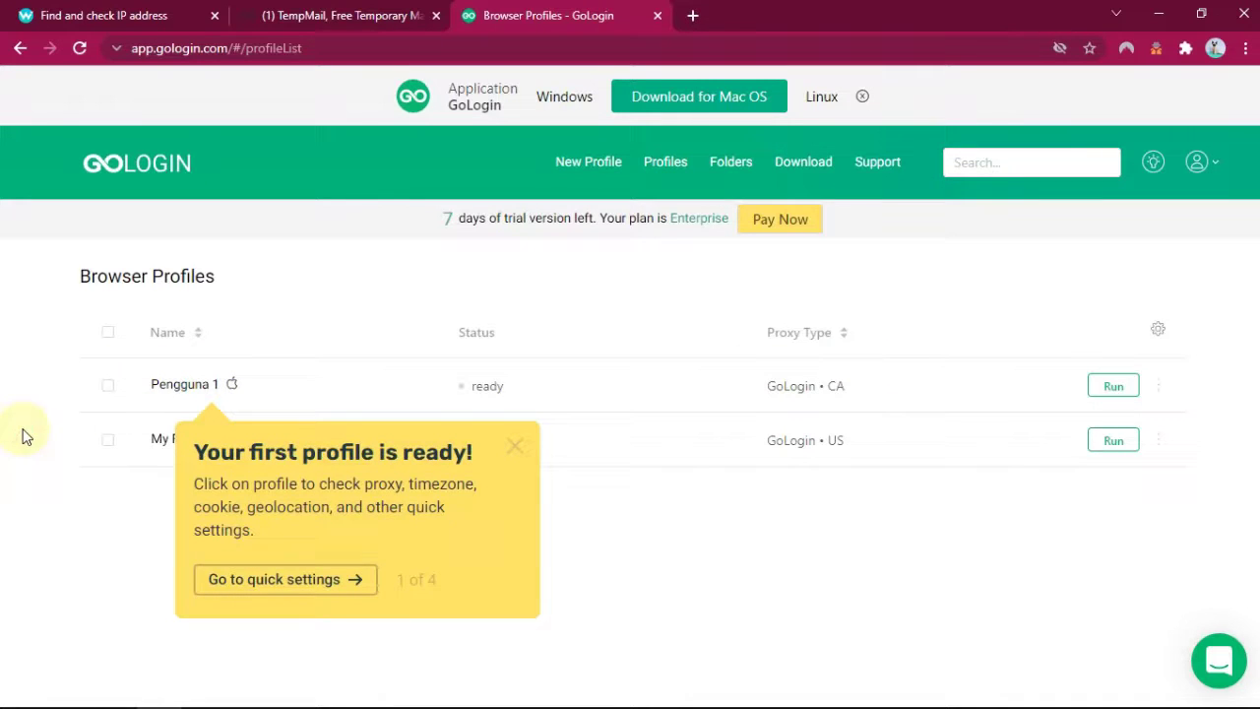
- Run the Pengguna 1 profile from its quick settings and view the running session, dismissing the clipboard access request
{"action": "left_click", "coordinate": [332, 581]}
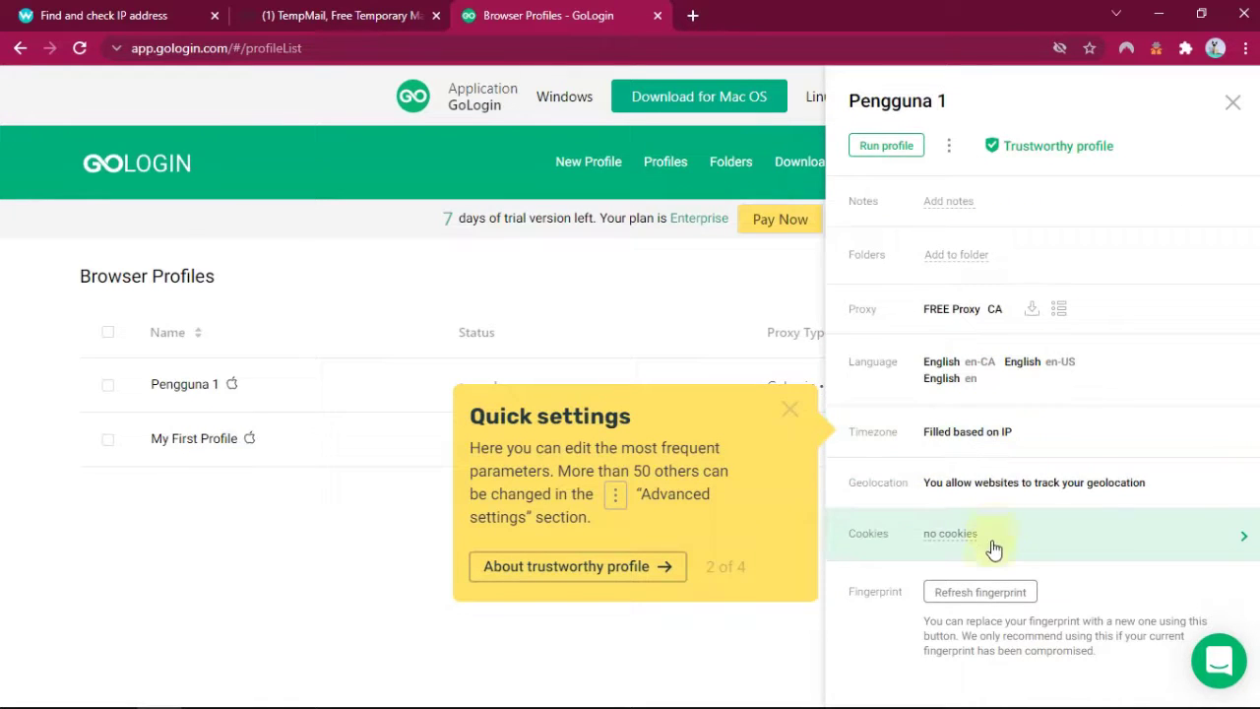
{"action": "left_click", "coordinate": [980, 592]}
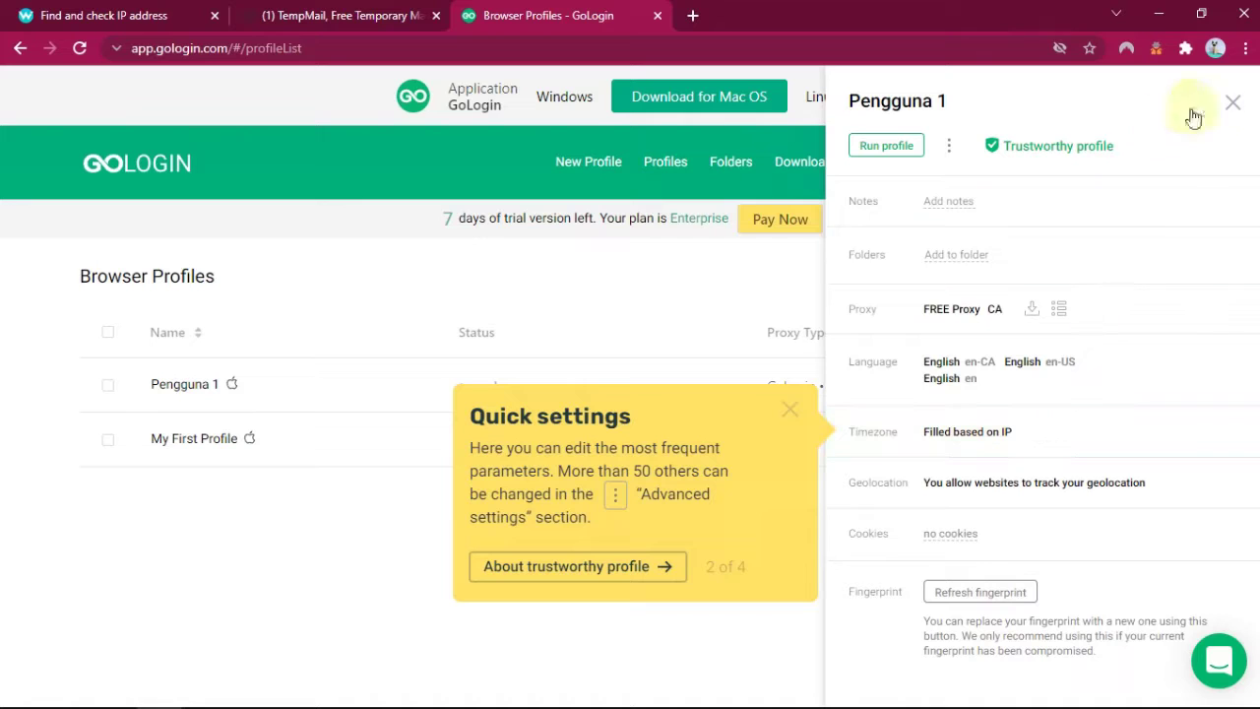
{"action": "left_click", "coordinate": [887, 147]}
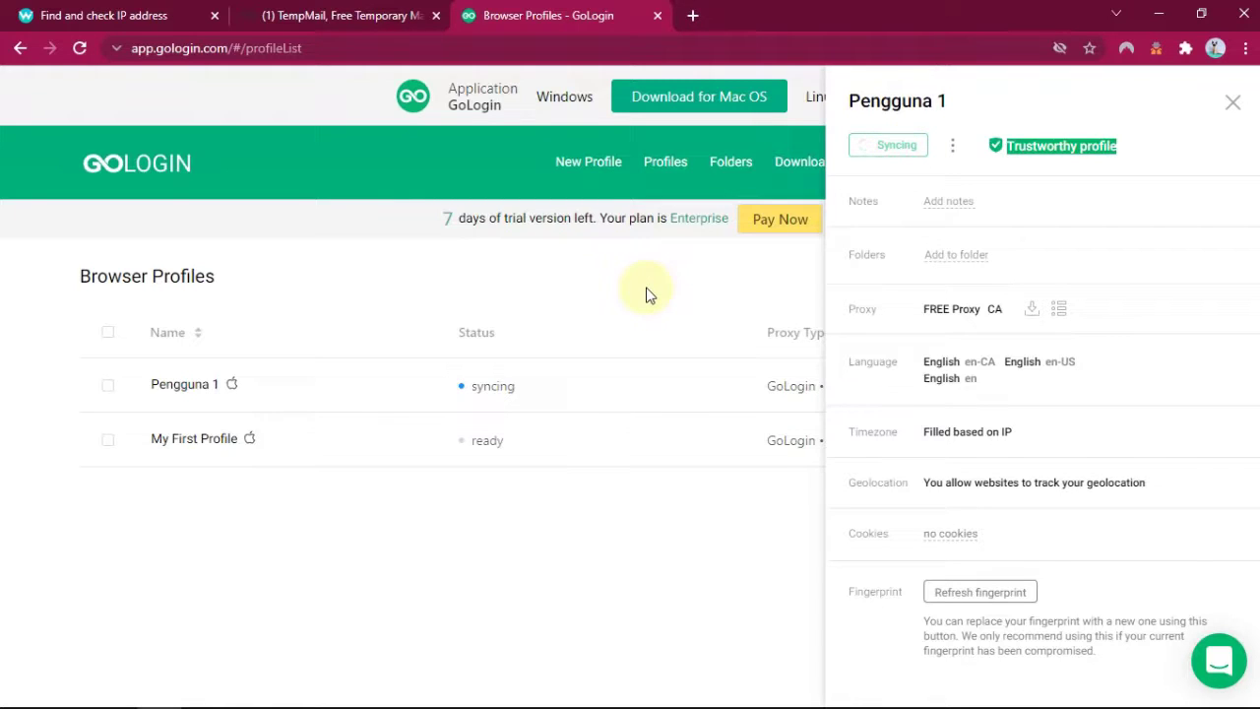
{"action": "left_click", "coordinate": [707, 542]}
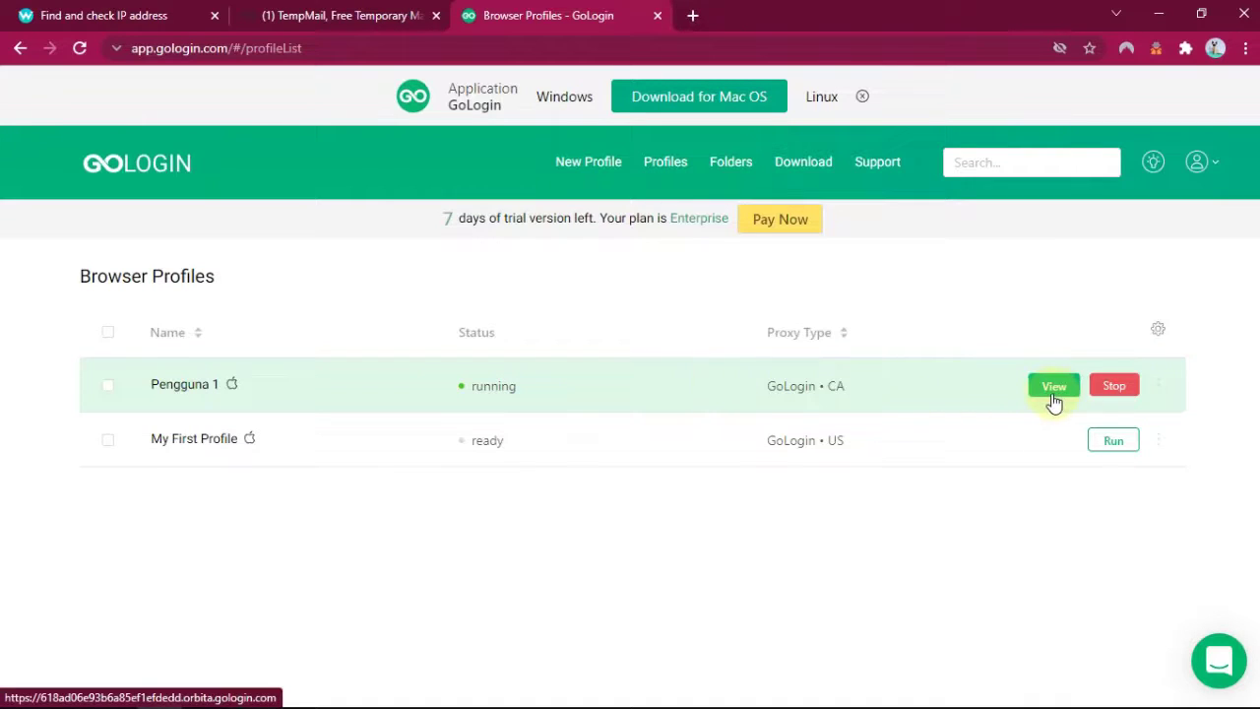
{"action": "left_click", "coordinate": [1051, 393]}
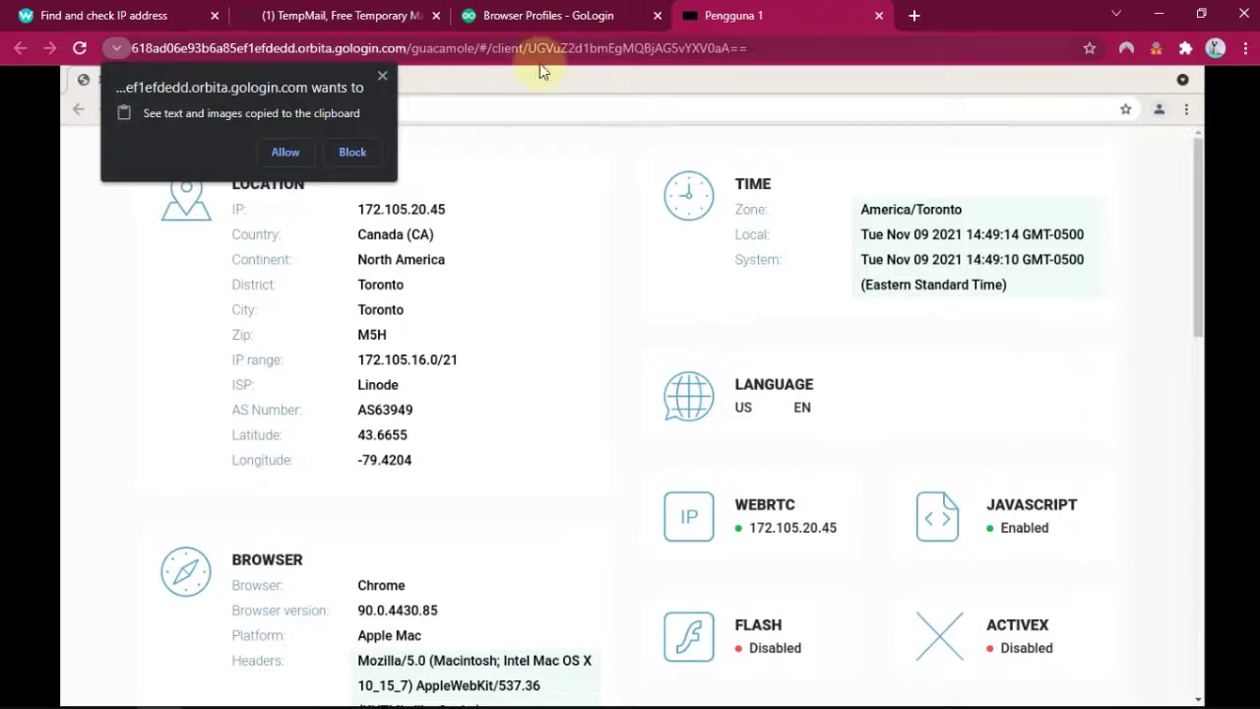
{"action": "left_click", "coordinate": [383, 77]}
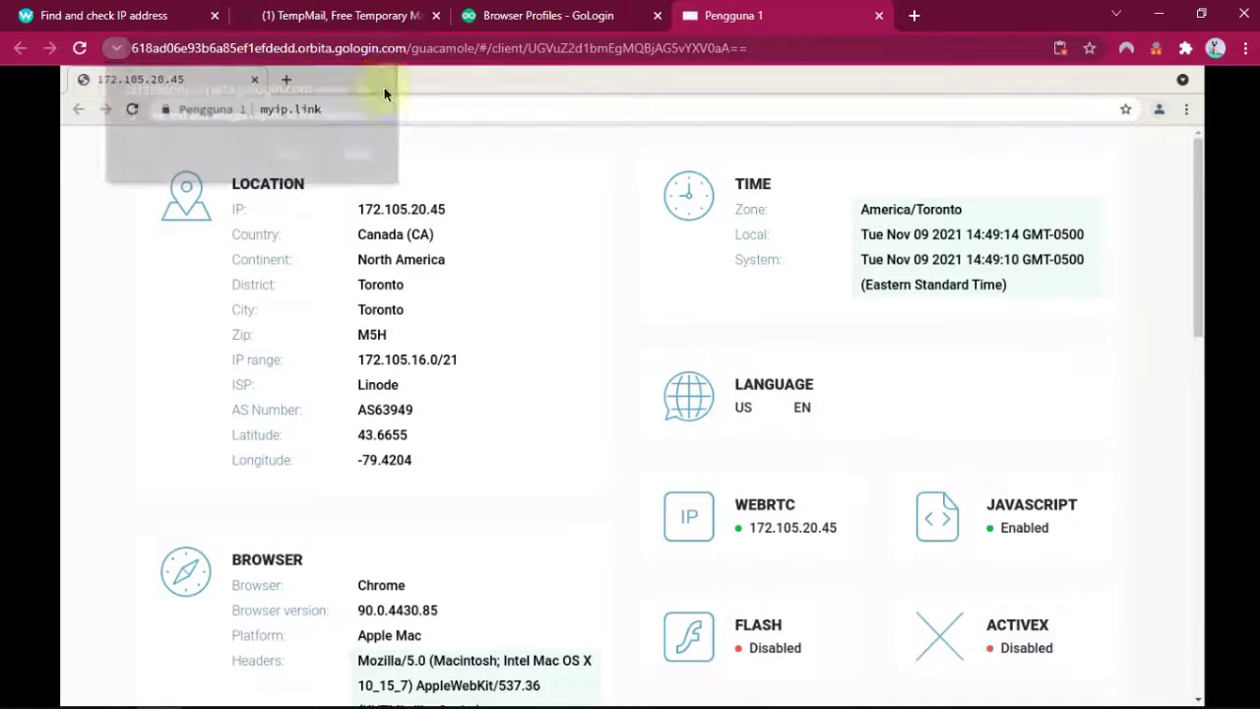
- Examine the location, browser, extended fingerprint, navigator and screen details reported by myip.link for the running profile
{"action": "scroll", "coordinate": [433, 308], "scroll_direction": "down", "scroll_amount": 1}
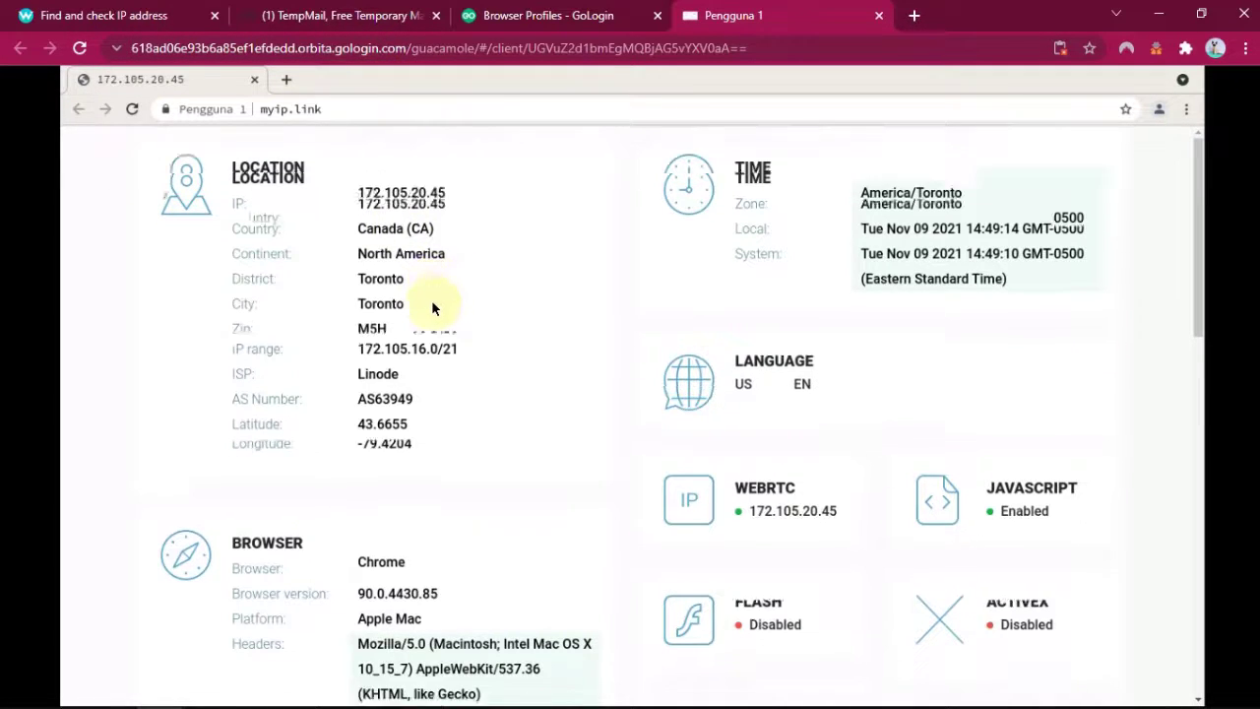
{"action": "scroll", "coordinate": [433, 308], "scroll_direction": "down", "scroll_amount": 10}
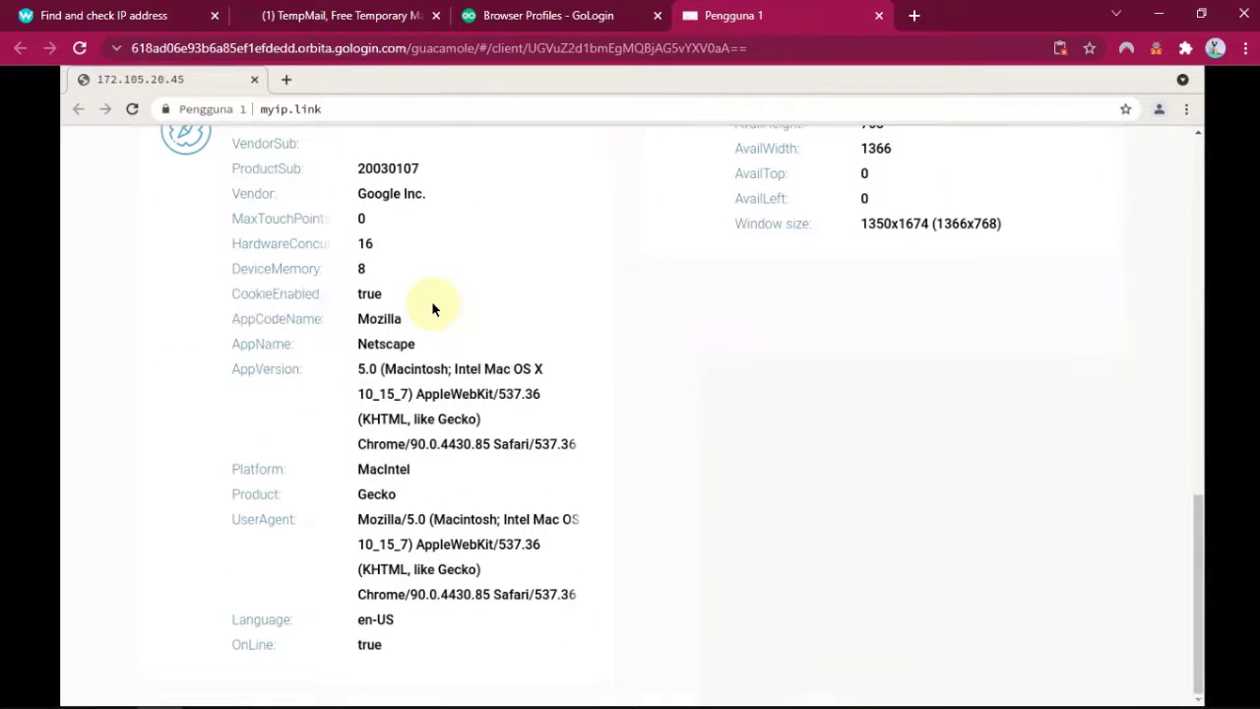
{"action": "scroll", "coordinate": [434, 307], "scroll_direction": "up", "scroll_amount": 10}
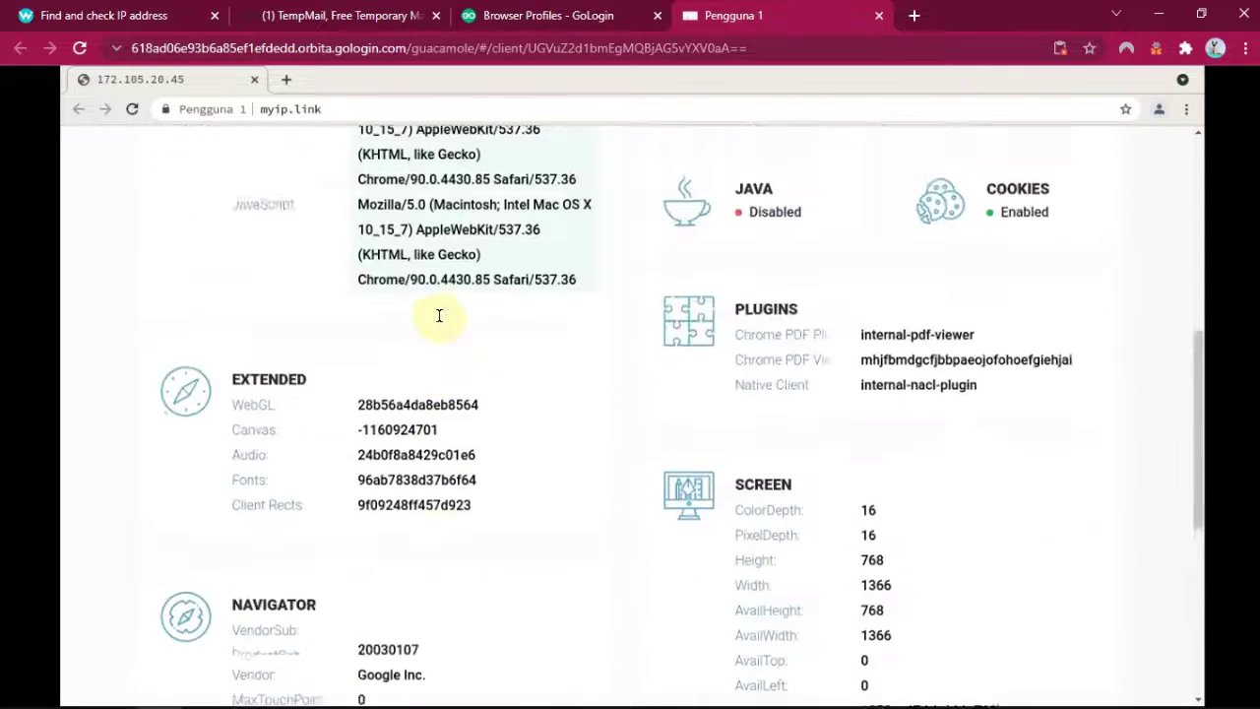
{"action": "scroll", "coordinate": [436, 316], "scroll_direction": "up", "scroll_amount": 2}
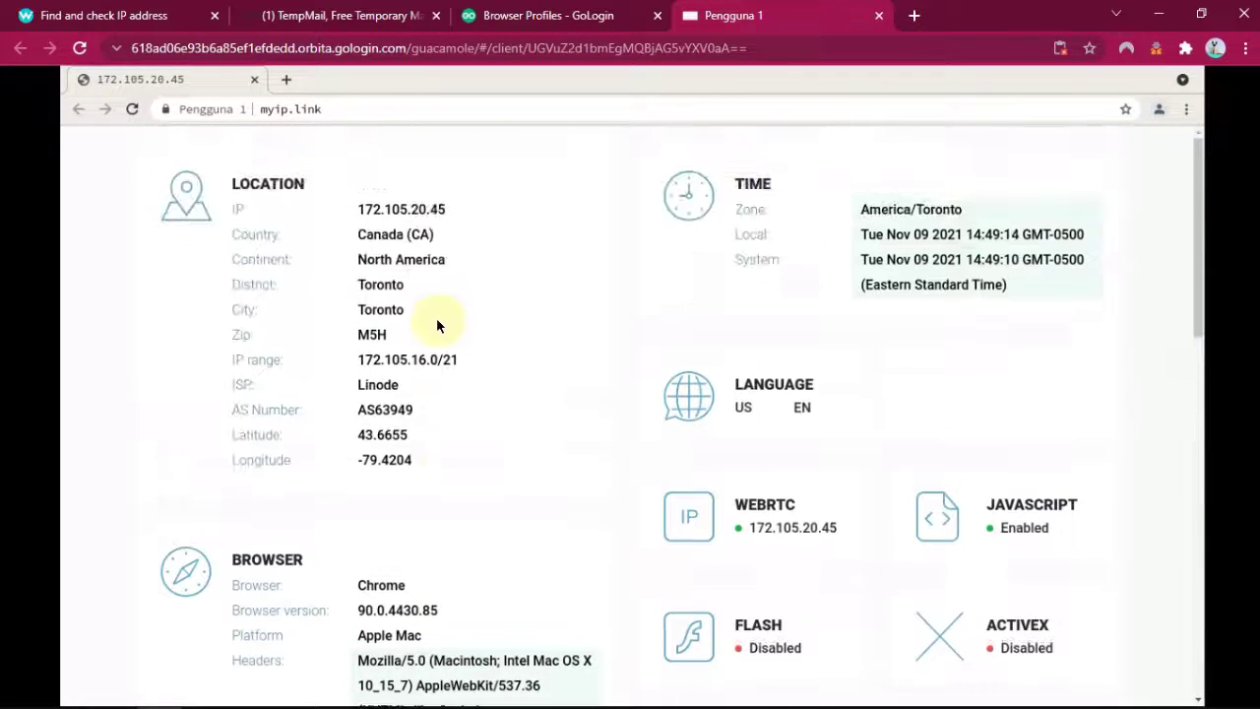
- Open whoer.net in a new tab of the profile's browser to check its identity, and copy the IP address shown
{"action": "left_click", "coordinate": [288, 81]}
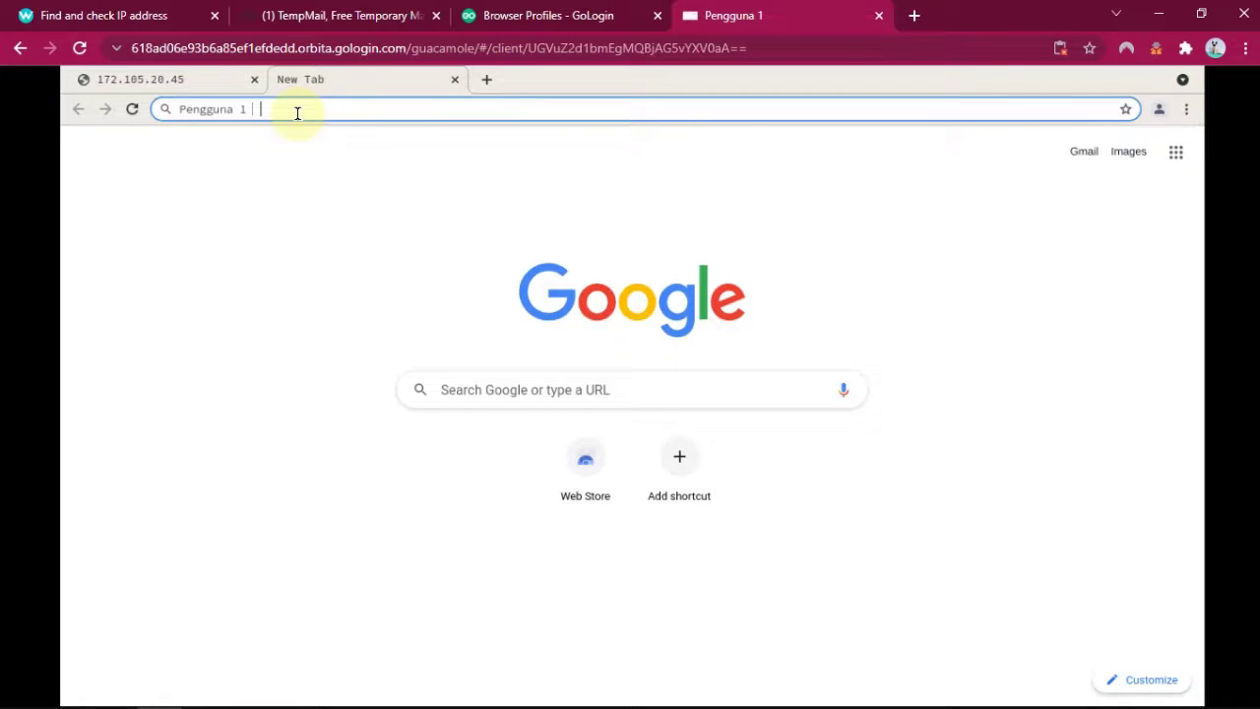
{"action": "type", "text": "w"}
{"action": "key", "text": "BackSpace"}
{"action": "type", "text": "whoer"}
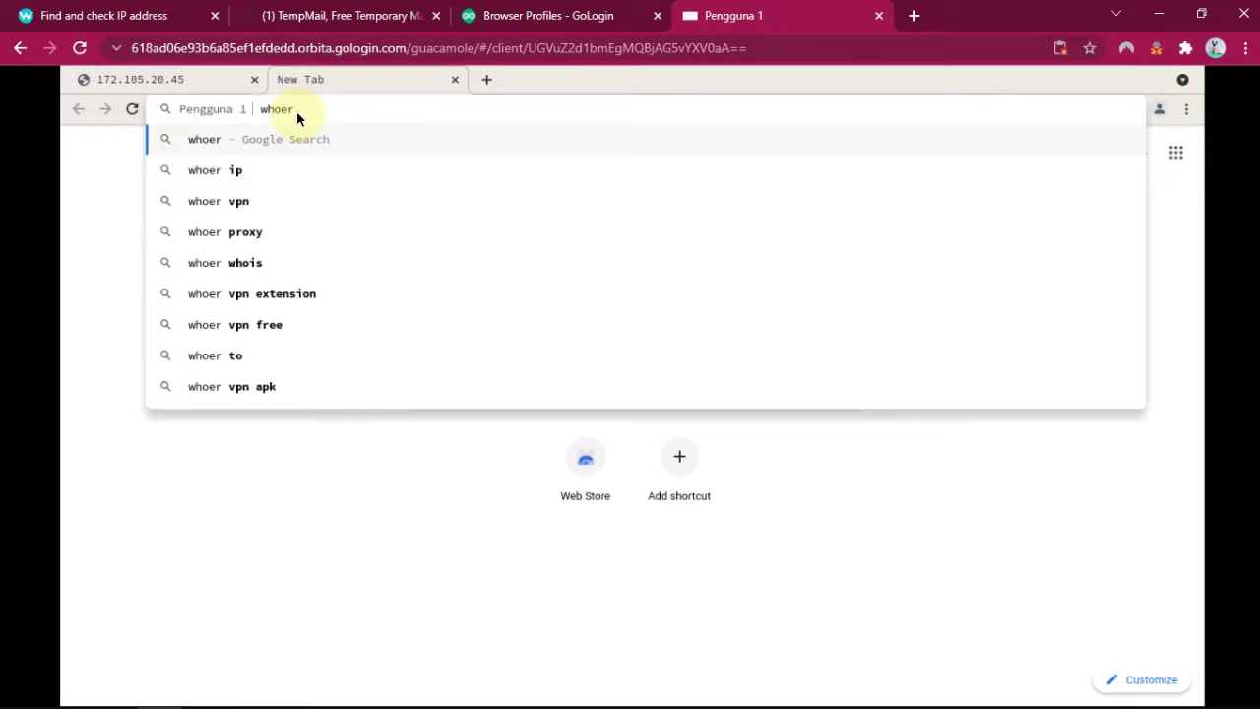
{"action": "type", "text": ".net"}
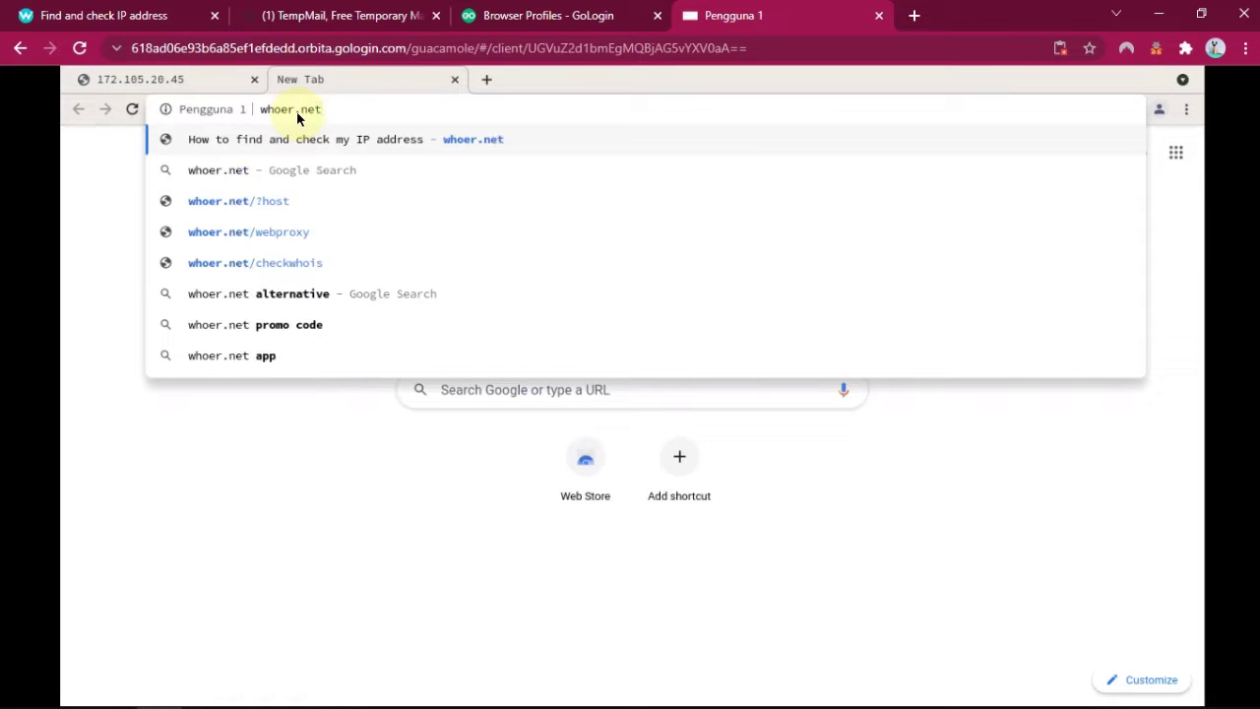
{"action": "key", "text": "Return"}
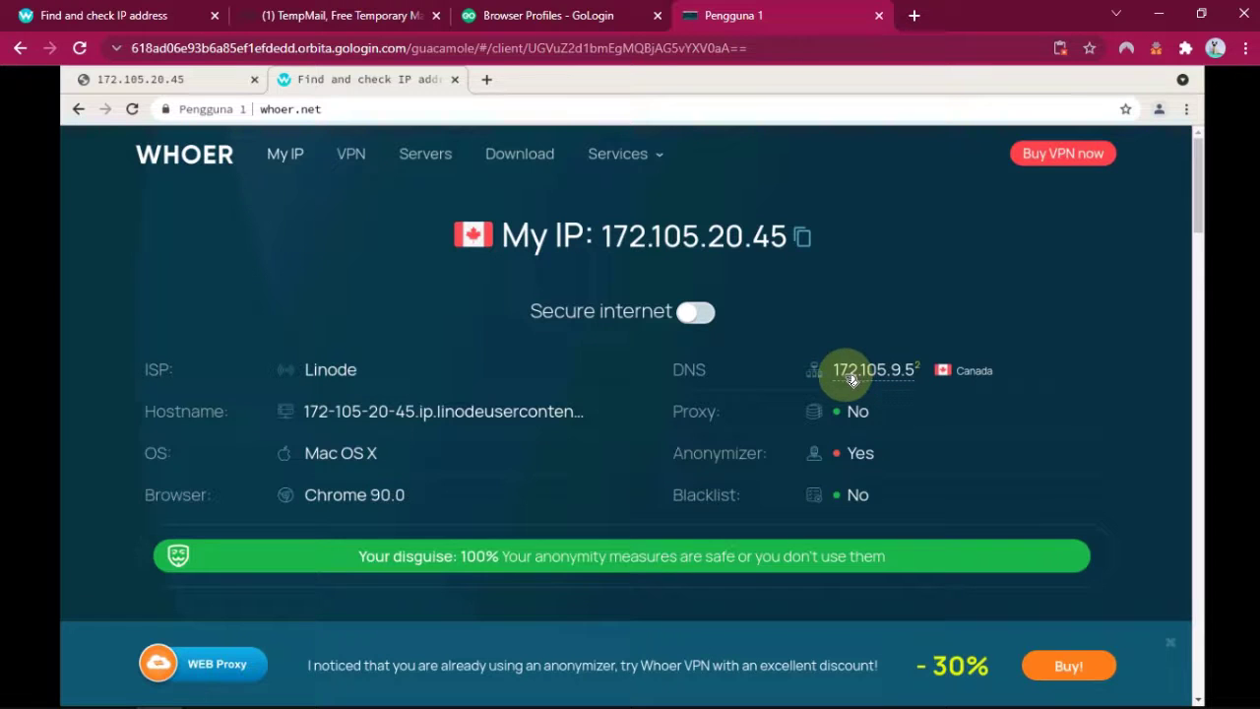
{"action": "left_click", "coordinate": [802, 236]}
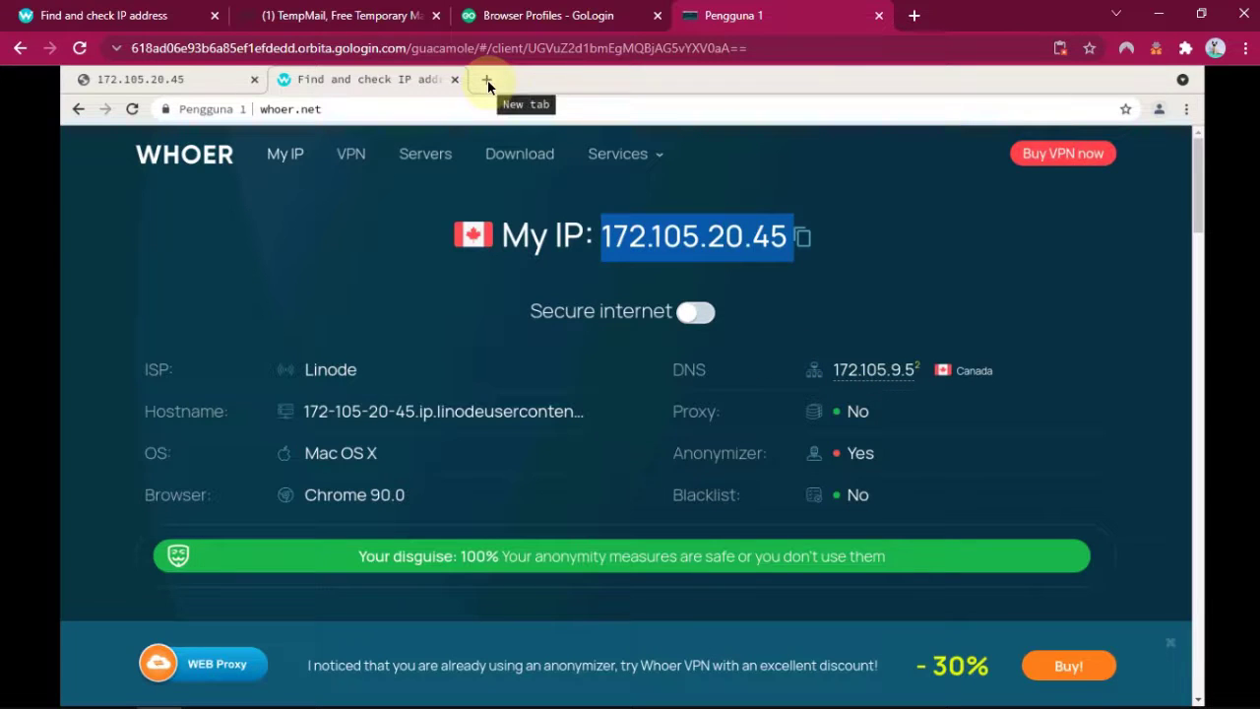
- Open a new tab in the profile's browser, close the two IP check tabs, and load youtube.com
{"action": "left_click", "coordinate": [487, 81]}
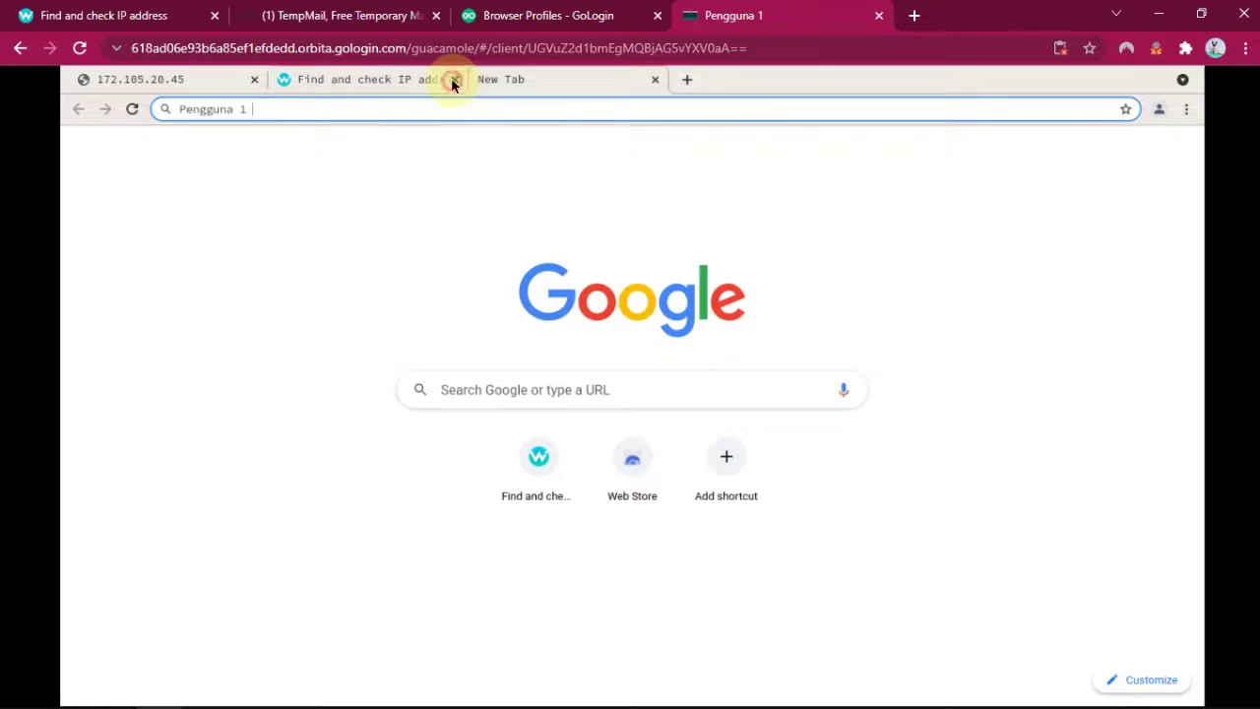
{"action": "left_click", "coordinate": [453, 79]}
{"action": "left_click", "coordinate": [257, 80]}
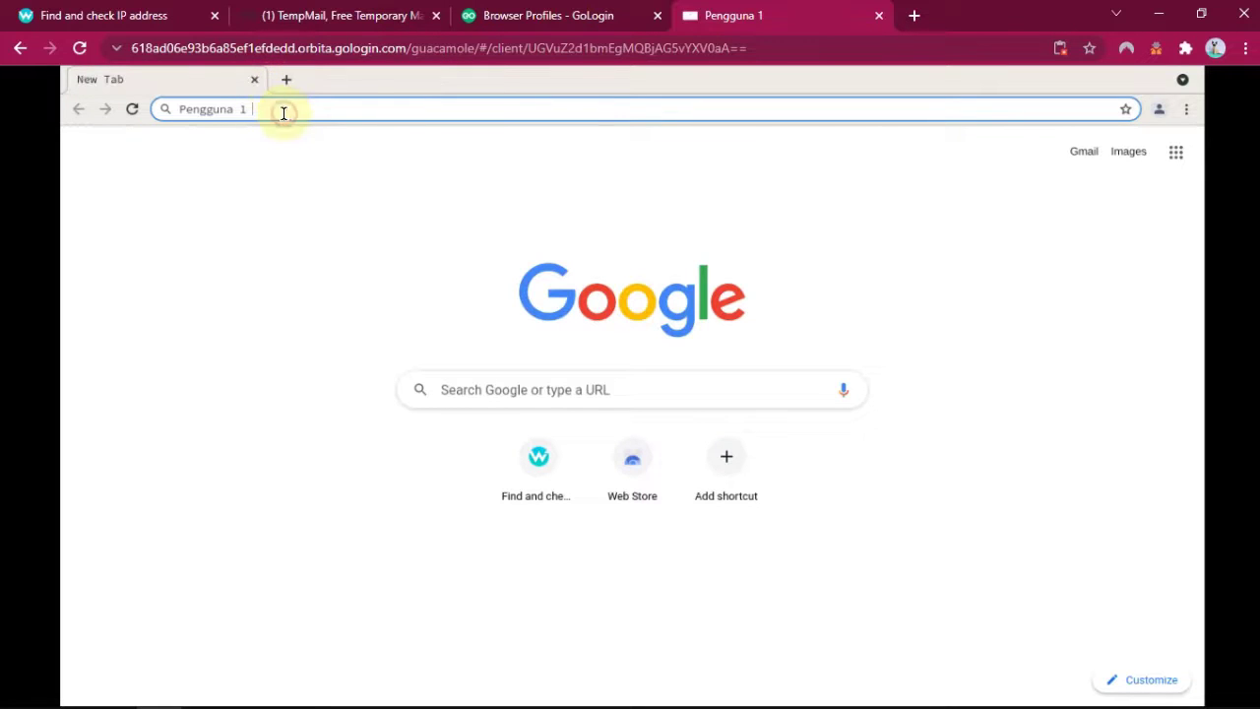
{"action": "type", "text": "y"}
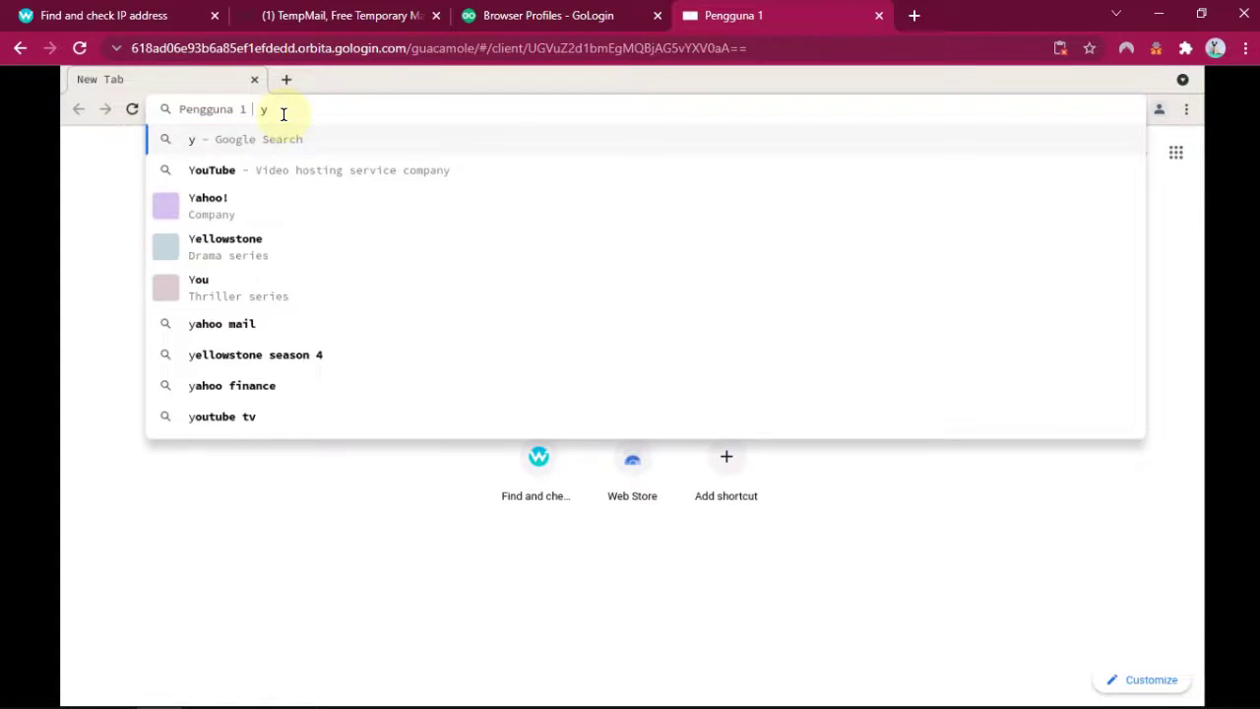
{"action": "type", "text": "outube.com"}
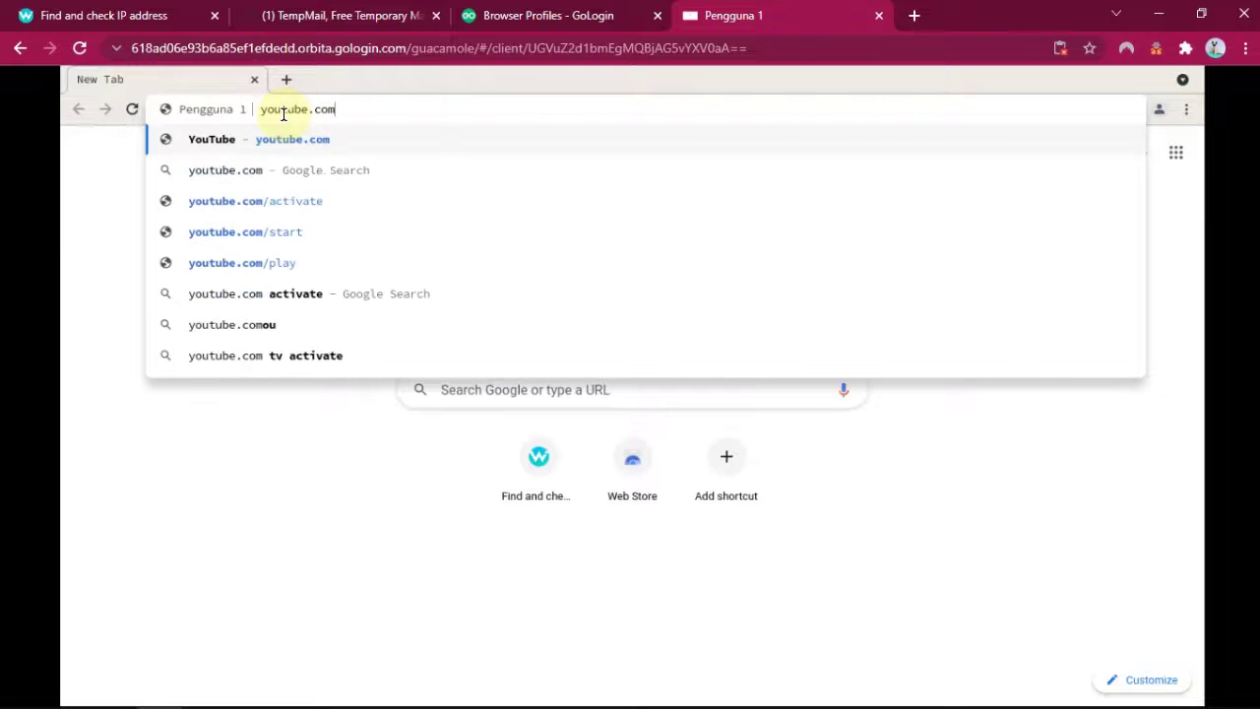
{"action": "key", "text": "Return"}
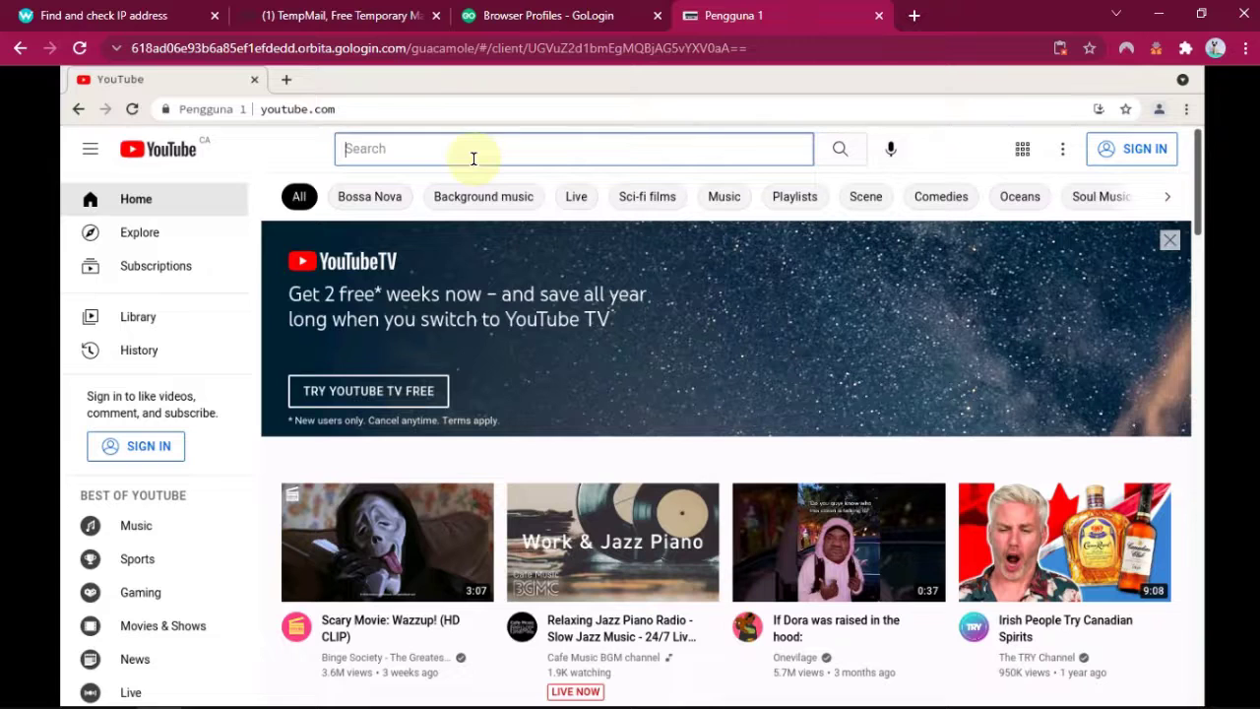
- Search YouTube for "tabung anaerob composter"
{"action": "mouse_move", "coordinate": [716, 9]}
{"action": "type", "text": "tabun"}
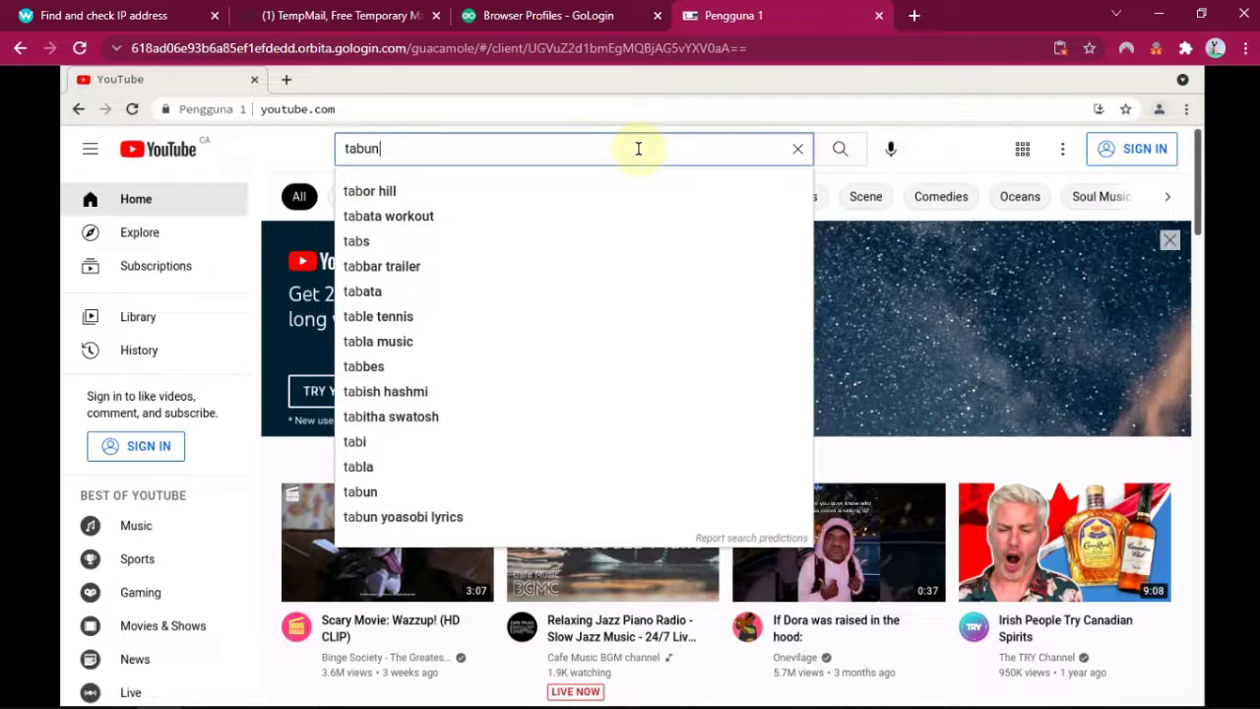
{"action": "type", "text": "g anaerob composter"}
{"action": "key", "text": "Return"}
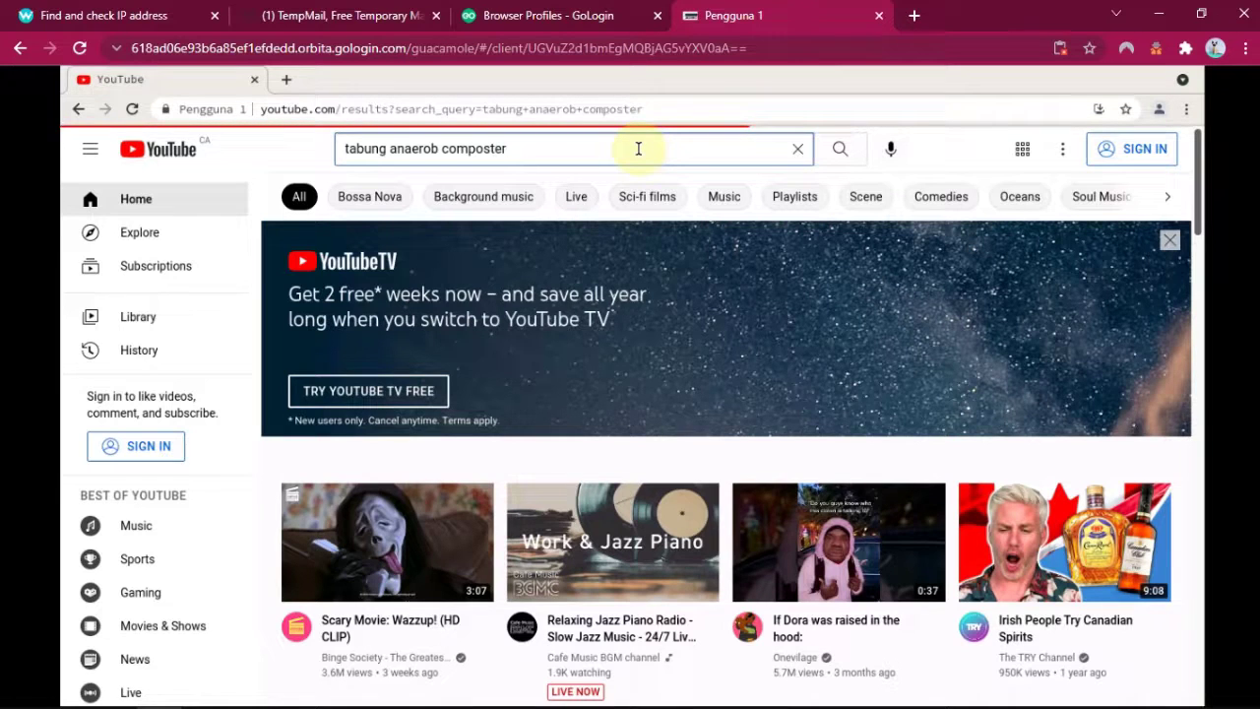